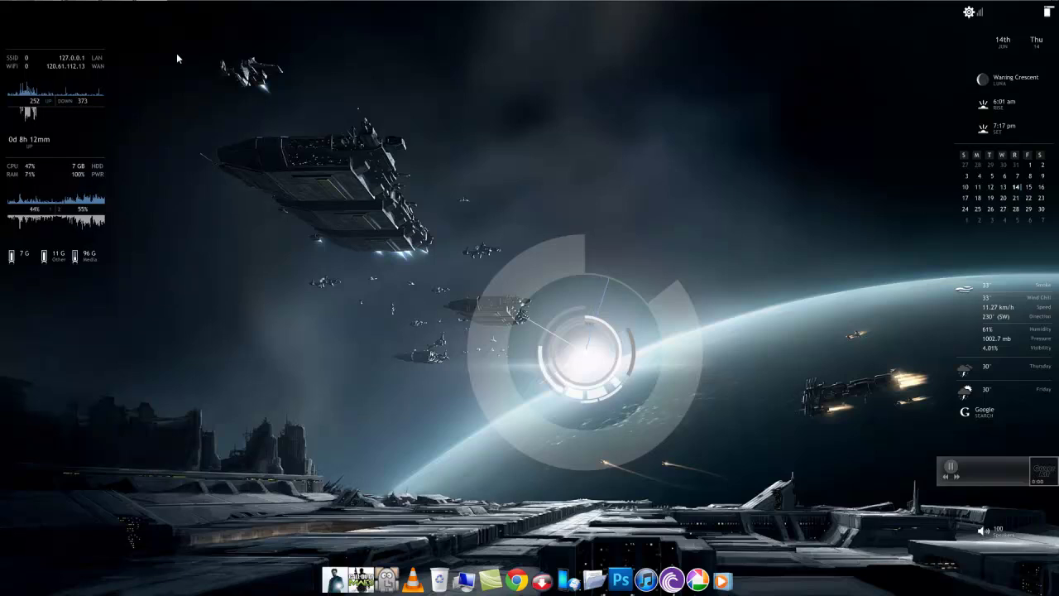
- Restore the Photoshop CS5 window over the desktop from its taskbar button
mouse_move(164, 2)
click(84, 10)
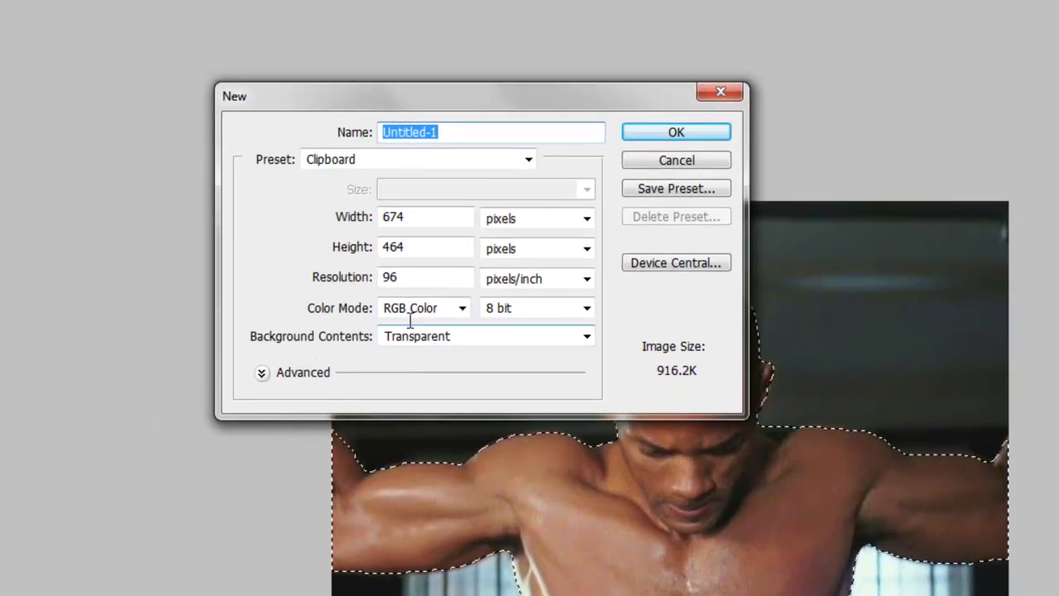
- Change the new document's height from 464 to 650 pixels, keeping the 674-pixel width
click(426, 216)
click(445, 215)
click(418, 247)
key(BackSpace)
key(BackSpace)
key(BackSpace)
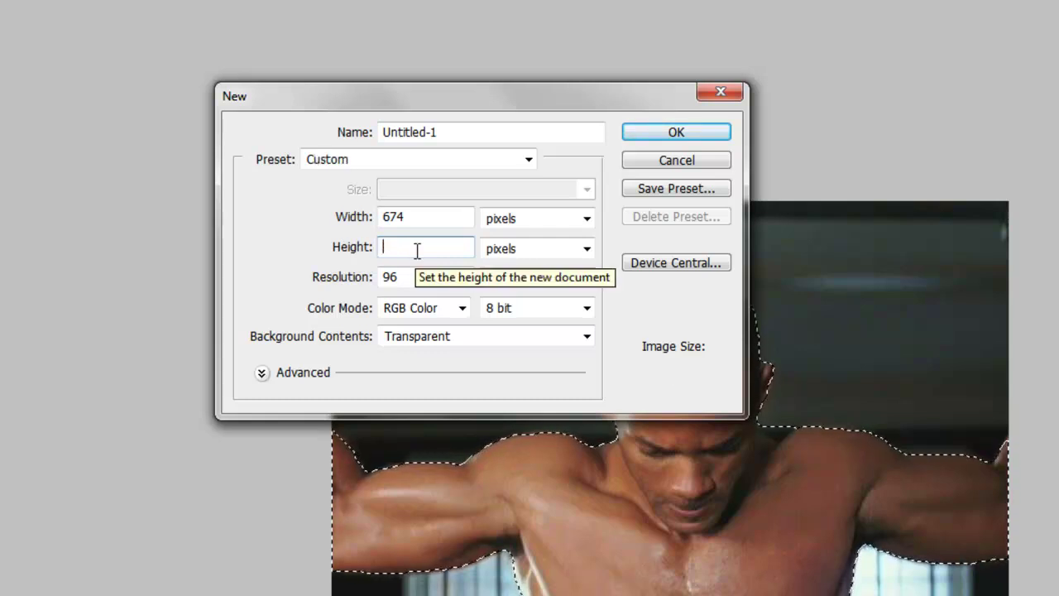
text(650)
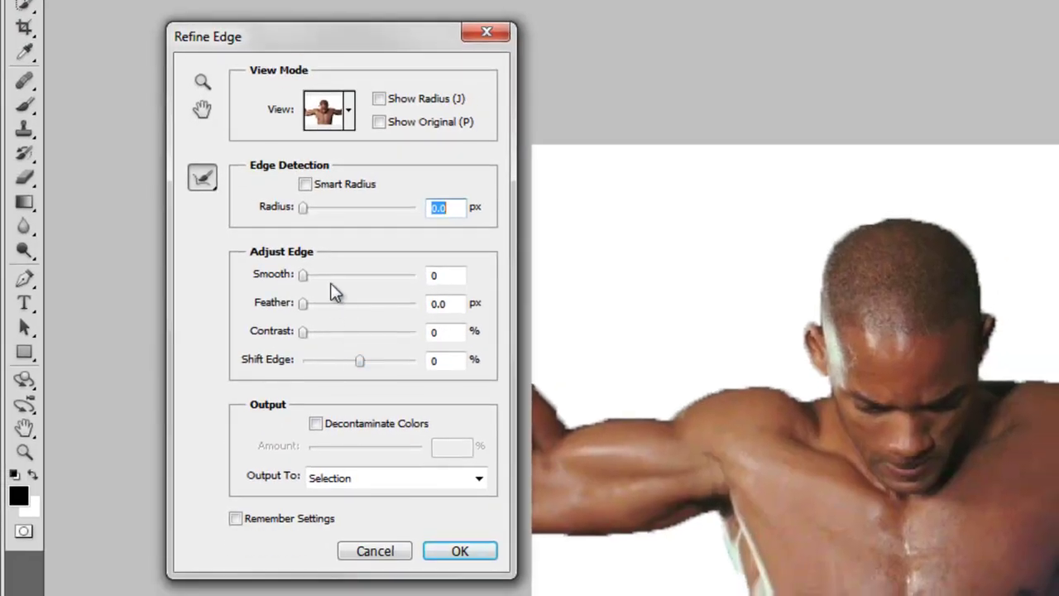
- Set Refine Edge smoothing to 6, move the pasted man lower, and add an empty layer above
drag(303, 275, 320, 275)
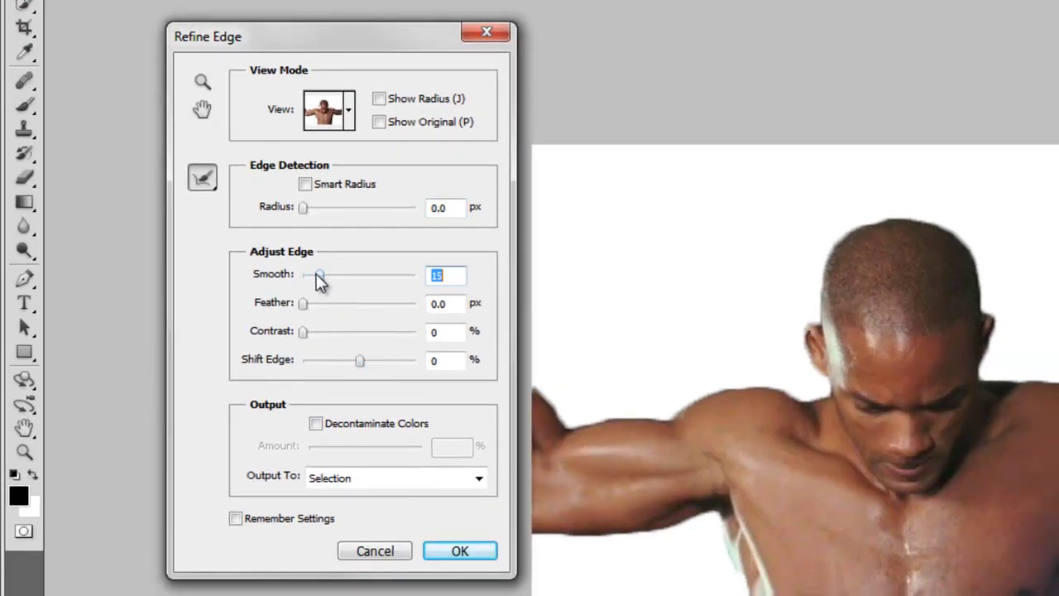
click(305, 275)
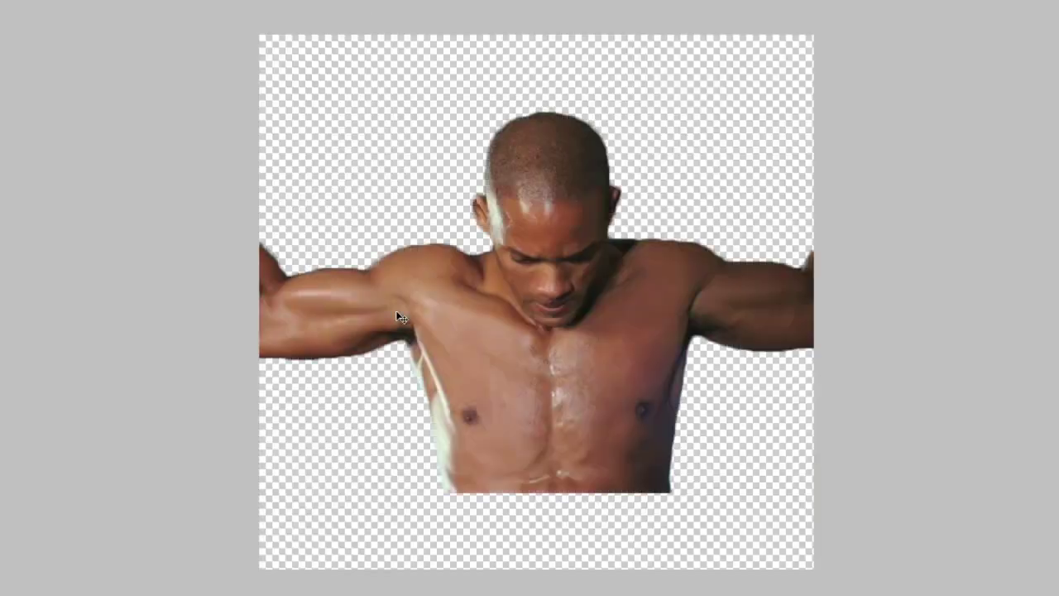
drag(510, 262, 509, 337)
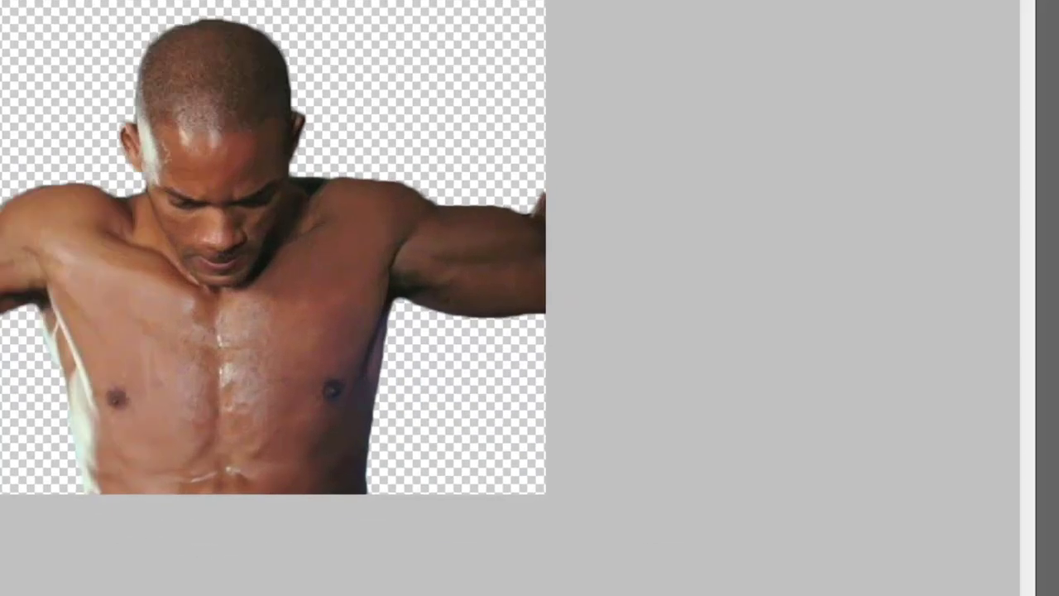
click(982, 584)
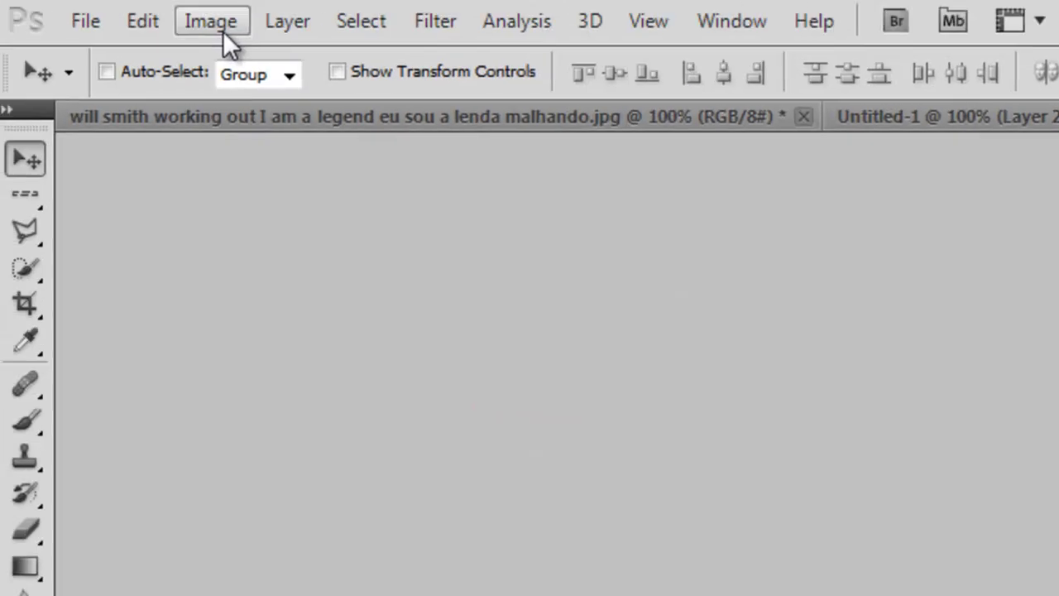
- Apply an S-shaped Curves adjustment to the volcanic texture, darkening shadows and brightening highlights
click(225, 30)
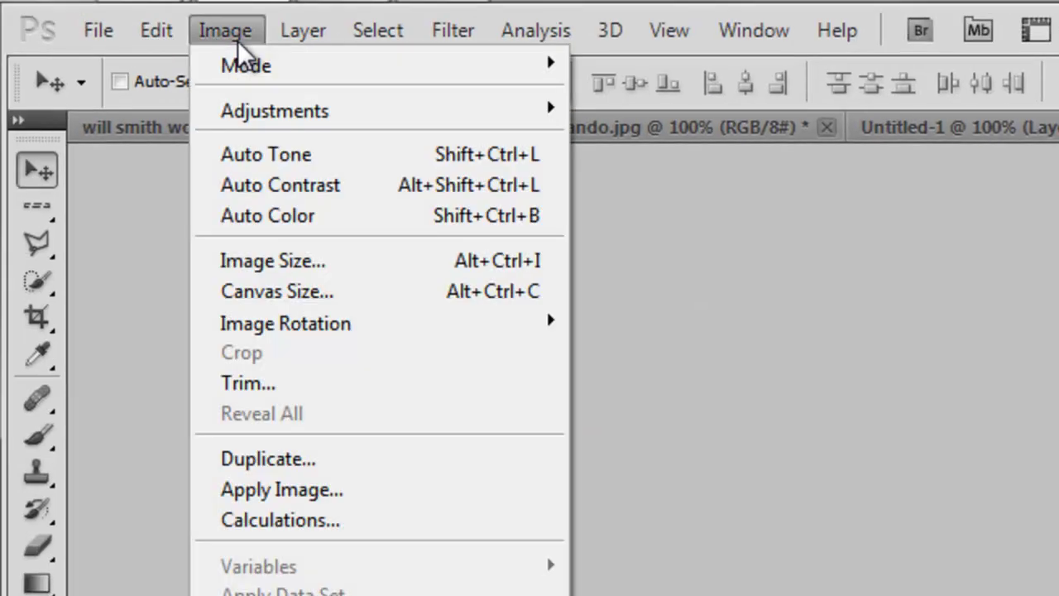
mouse_move(485, 115)
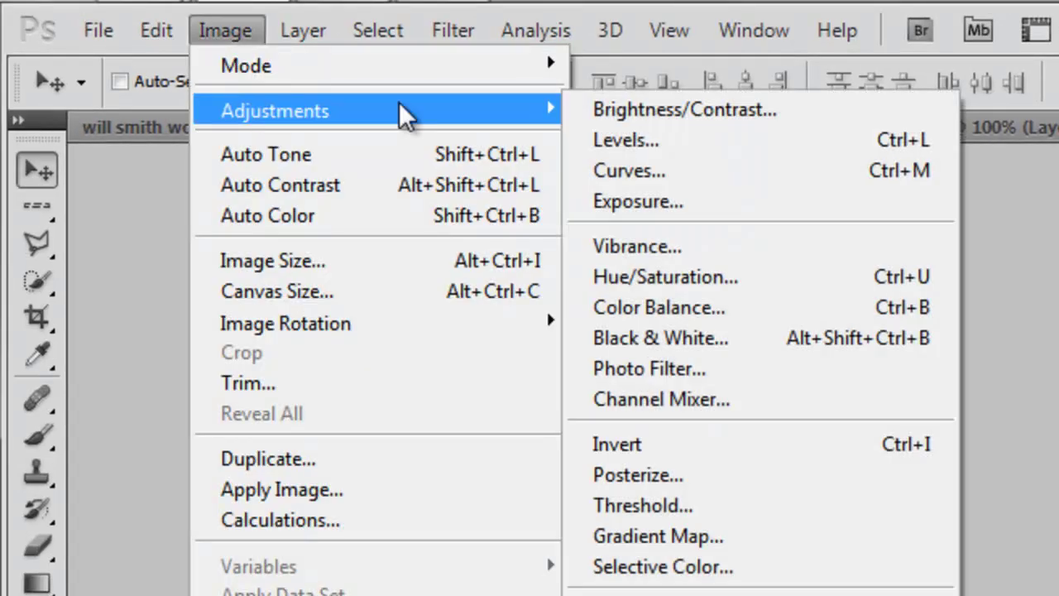
click(678, 170)
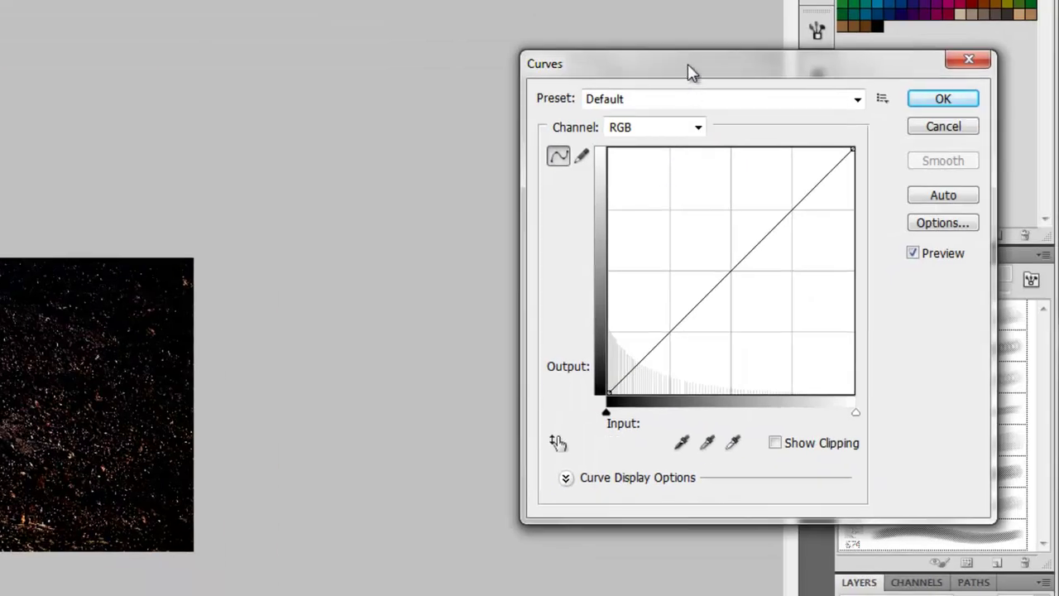
drag(691, 73, 424, 85)
drag(407, 327, 434, 365)
drag(520, 267, 517, 203)
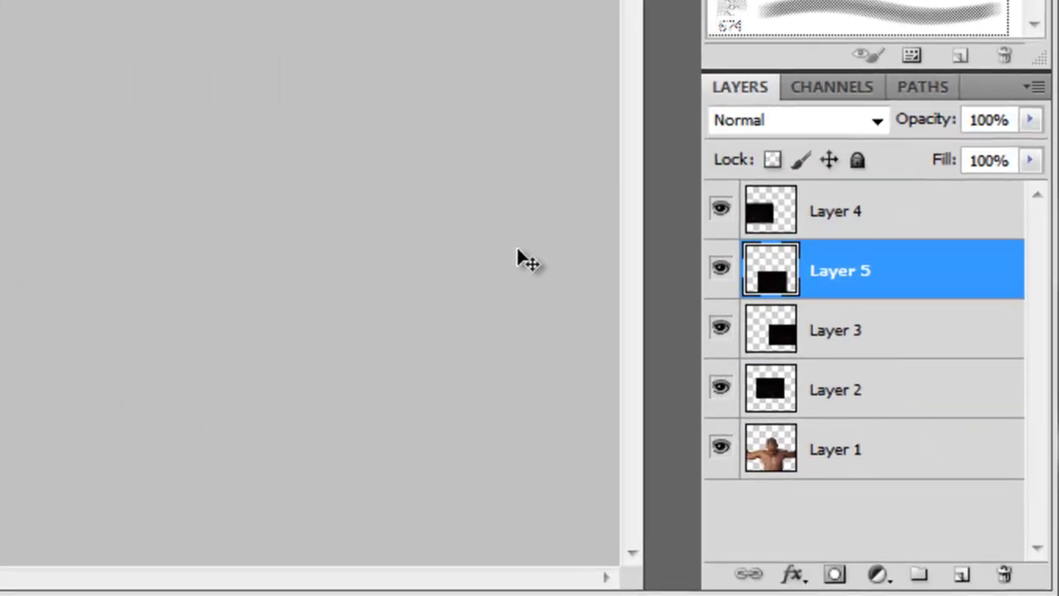
- Merge Layers 2–5 into Layer 4 and make it a clipping mask over the man's layer
click(866, 393)
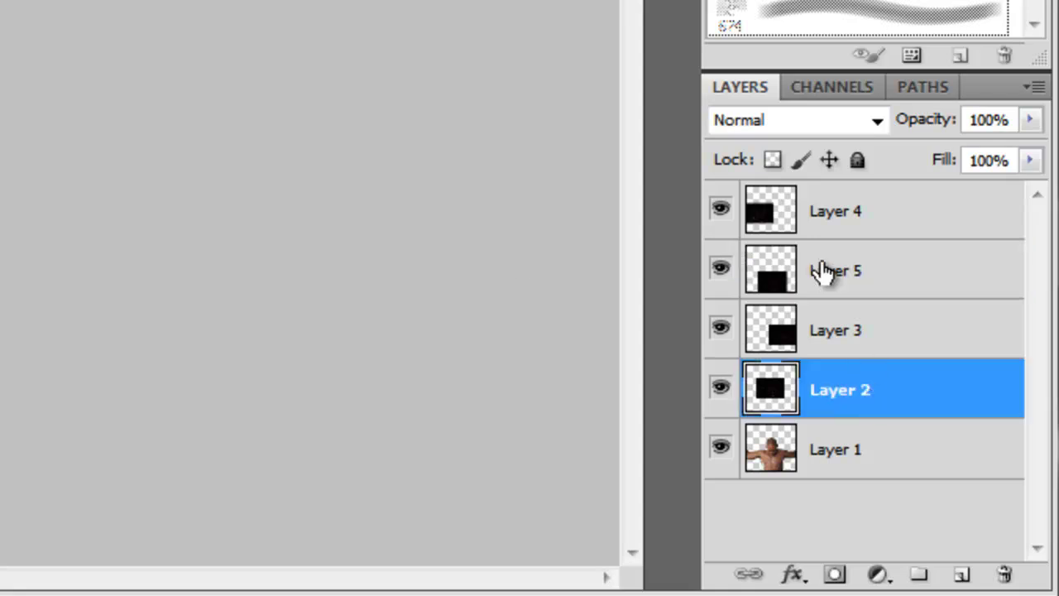
shift+click(828, 217)
right_click(827, 219)
click(790, 116)
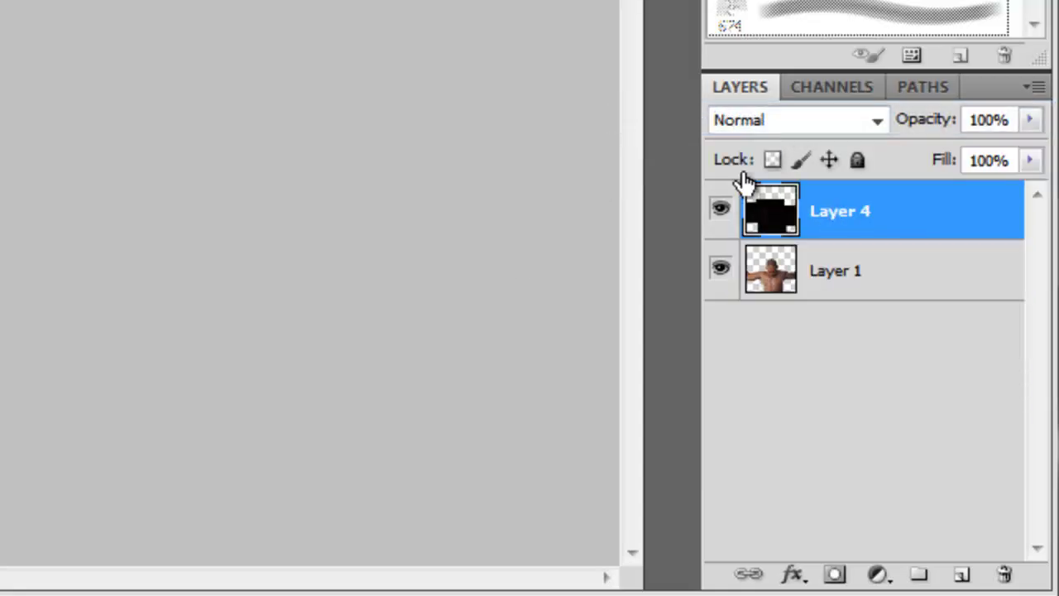
right_click(899, 220)
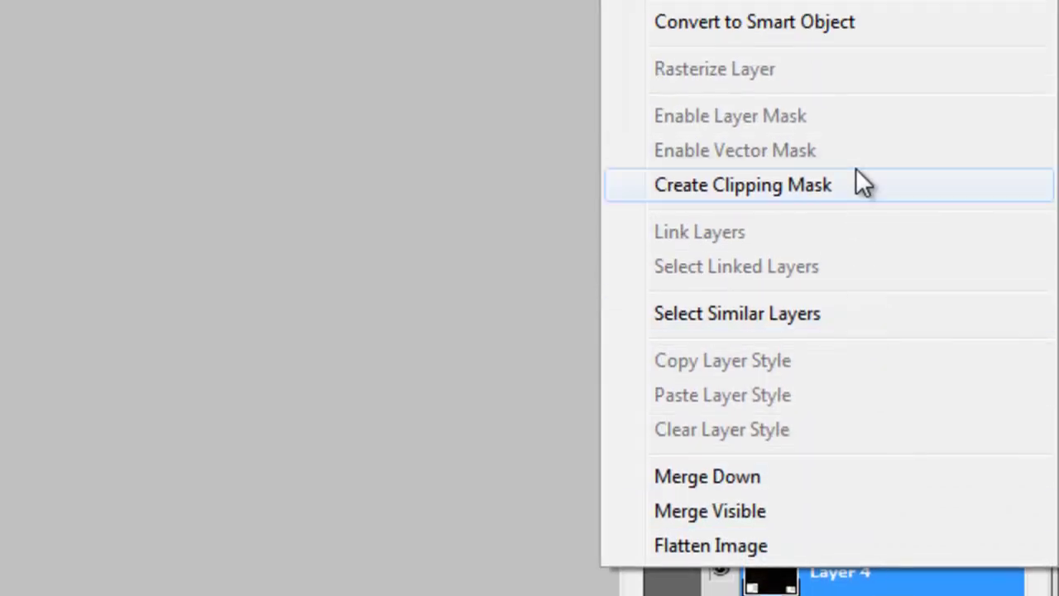
click(841, 184)
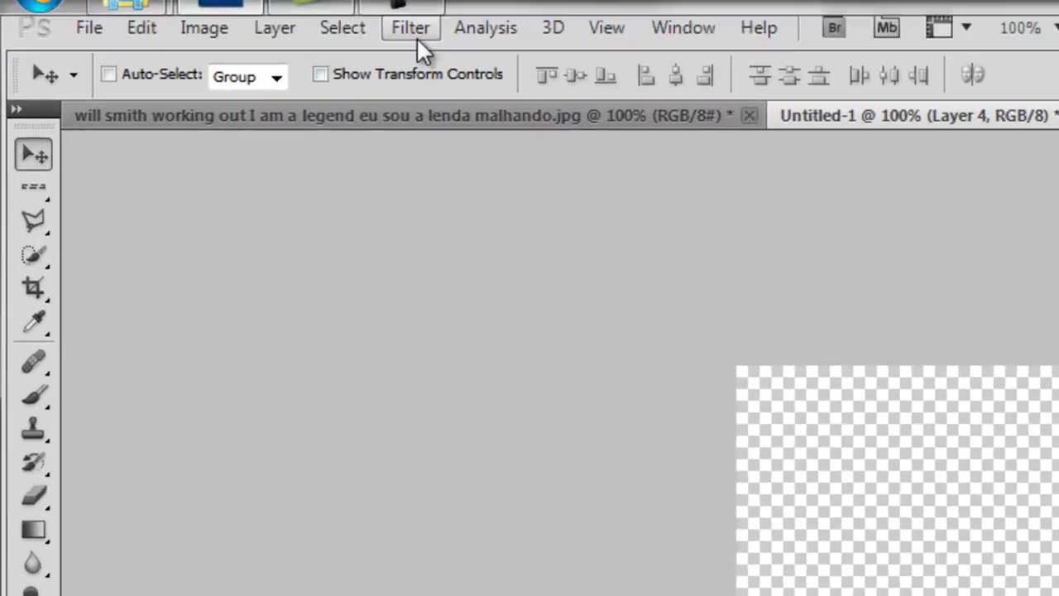
- Browse through the Filter menu's submenus
click(415, 35)
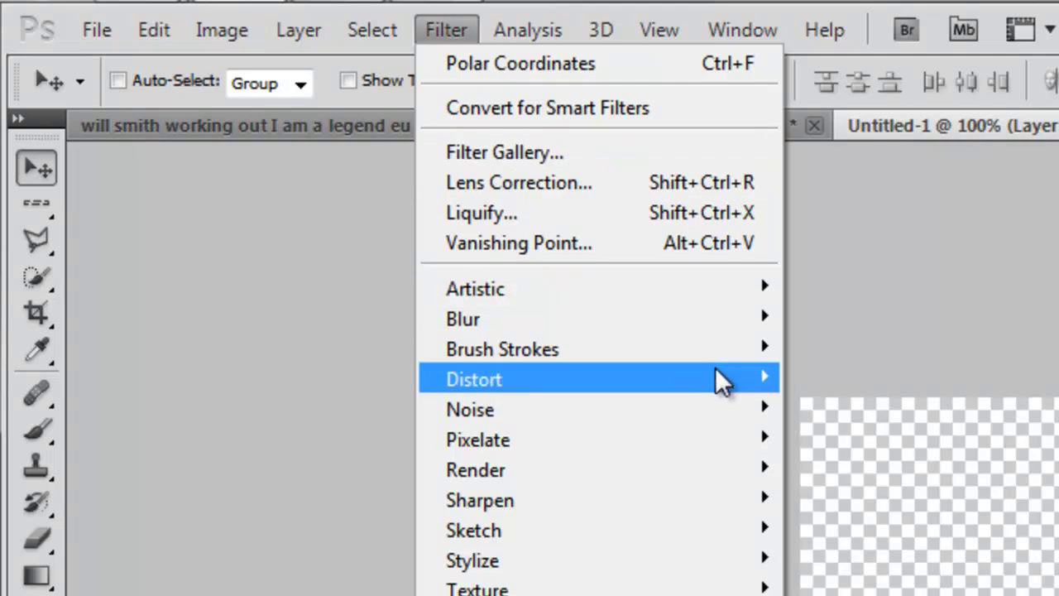
mouse_move(654, 346)
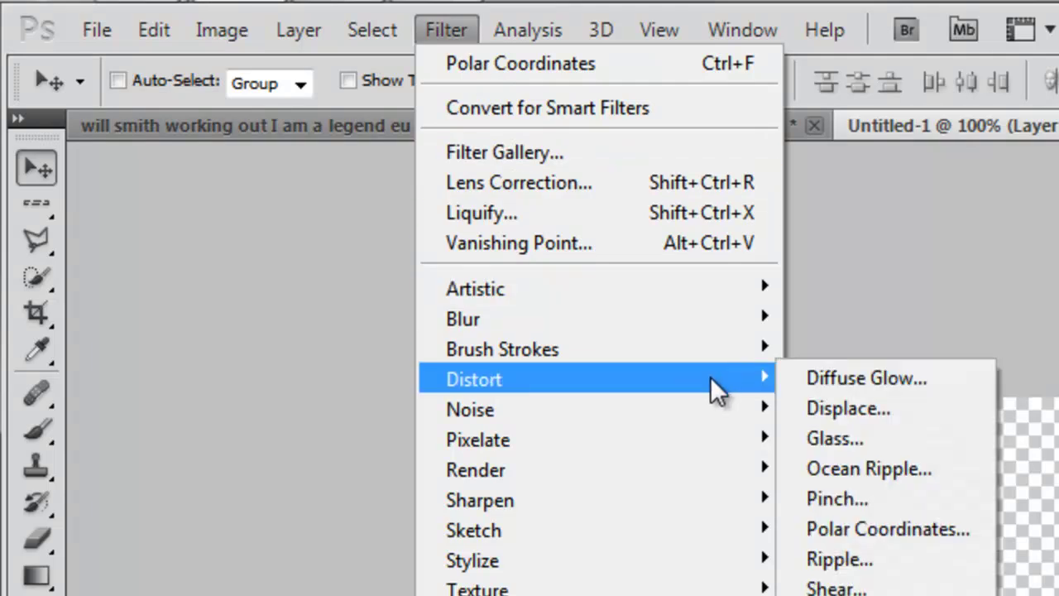
mouse_move(639, 417)
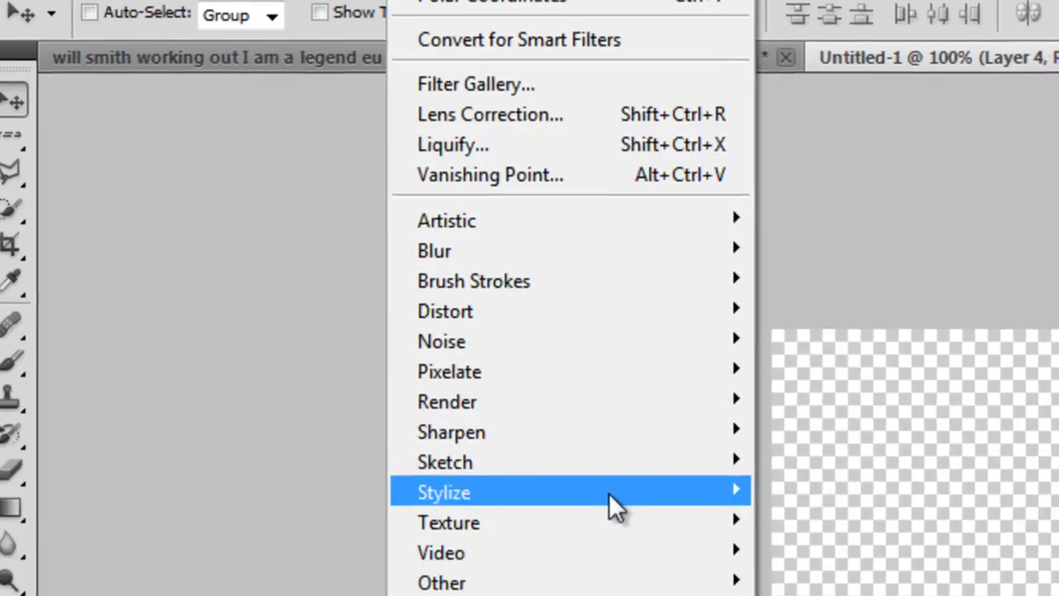
mouse_move(667, 589)
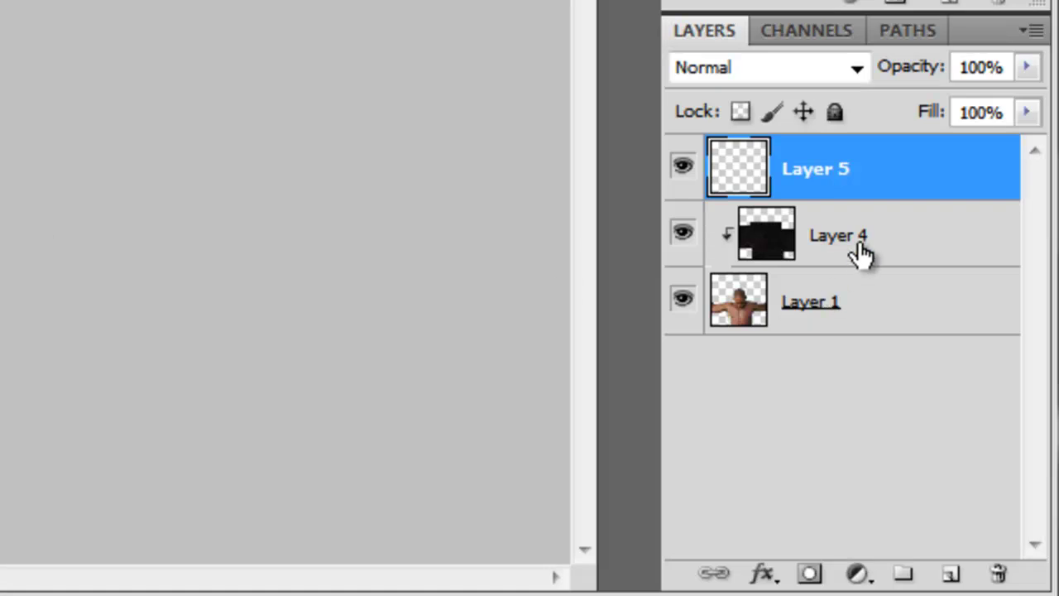
- Load the man's outline from Layer 1 as a selection and make Layer 5 active
click(889, 308)
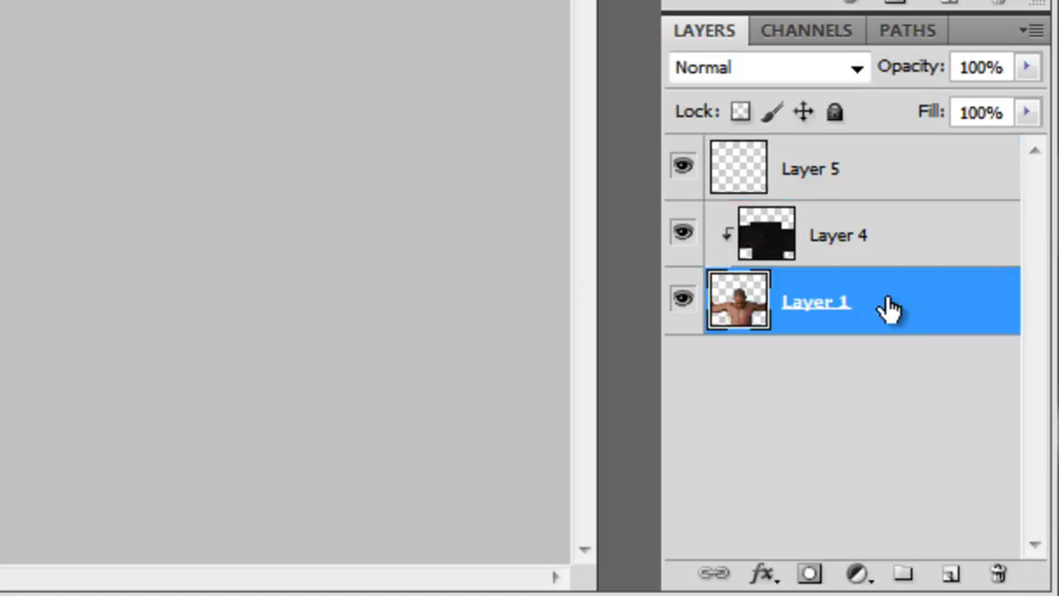
right_click(732, 296)
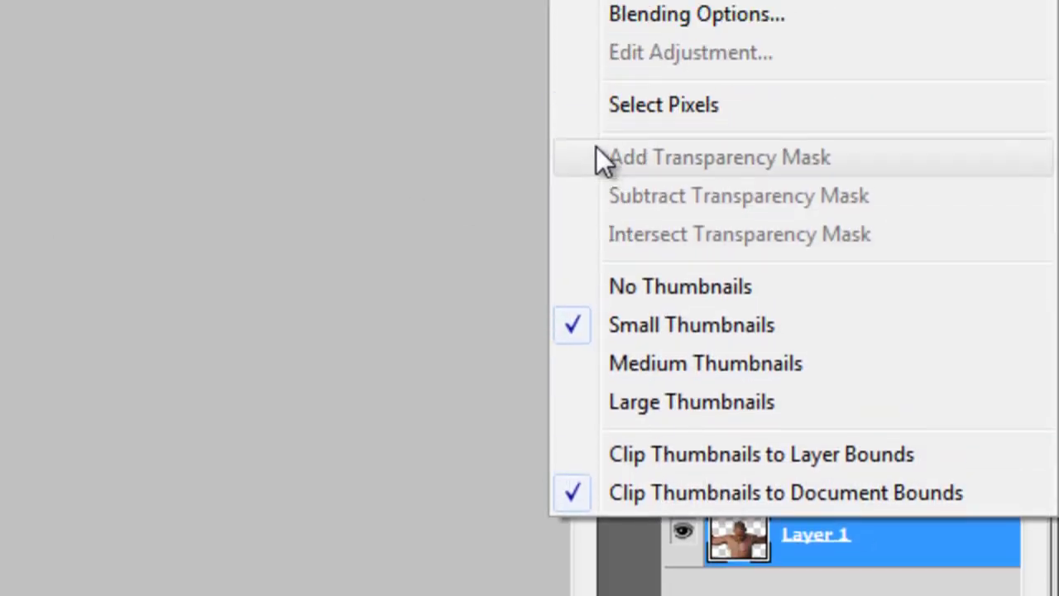
click(619, 165)
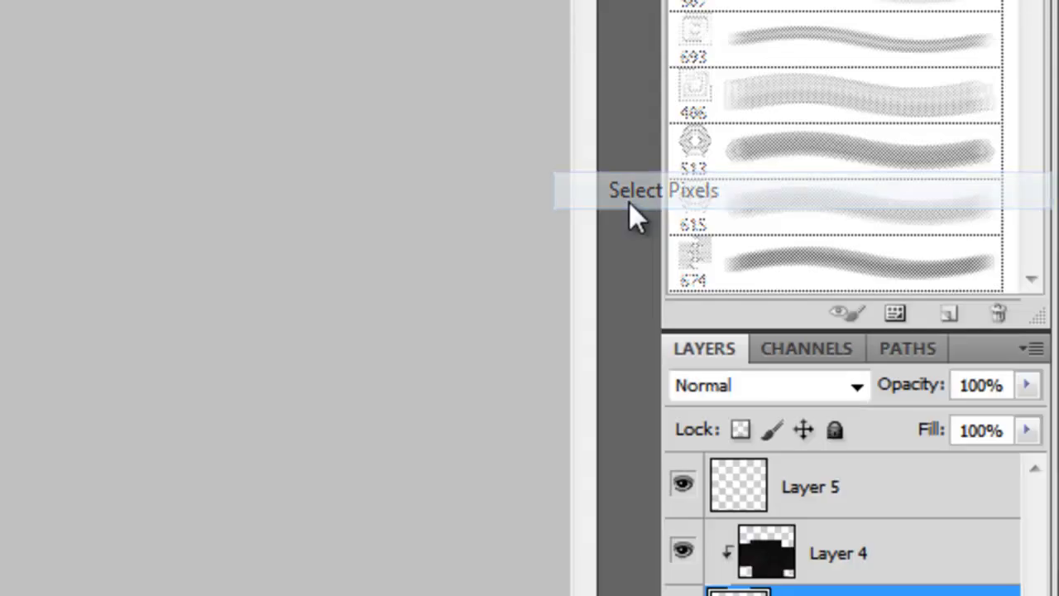
click(861, 490)
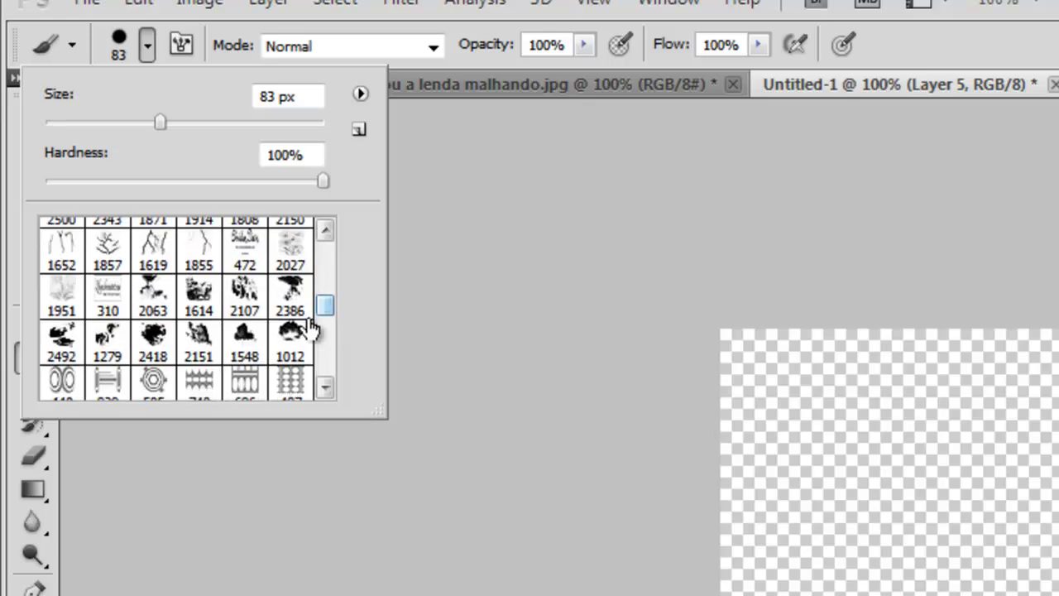
- Stamp orange clouds with brush 1012 on the right arm and lower torso
click(288, 348)
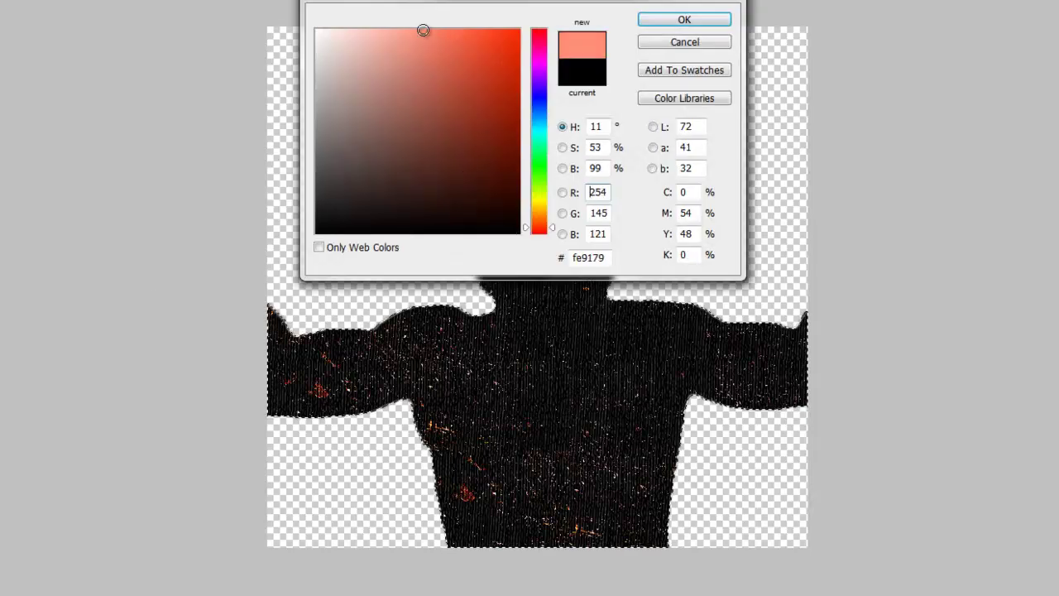
drag(543, 213, 543, 220)
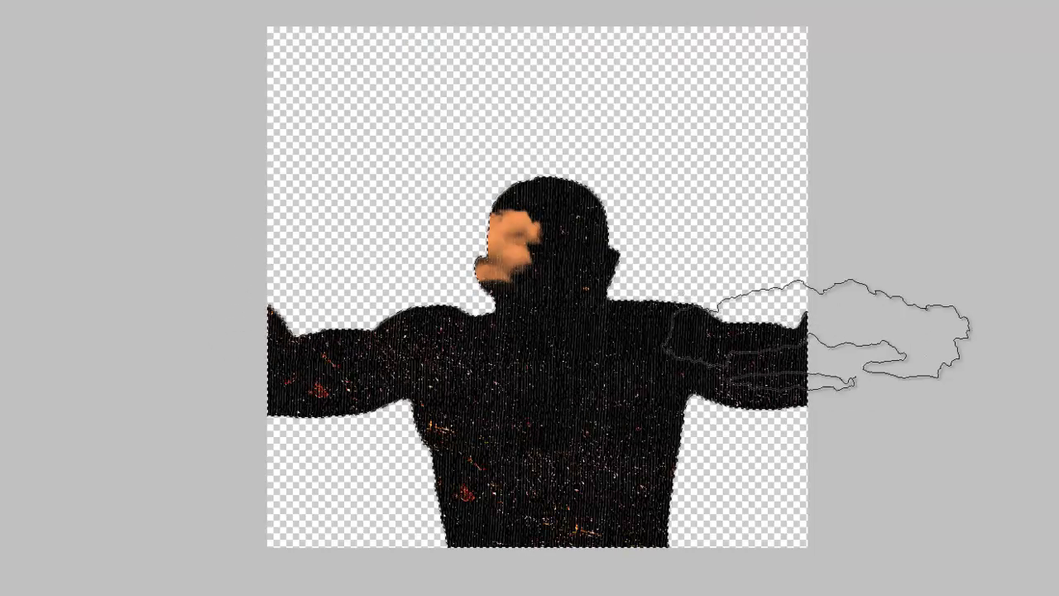
click(817, 338)
click(626, 540)
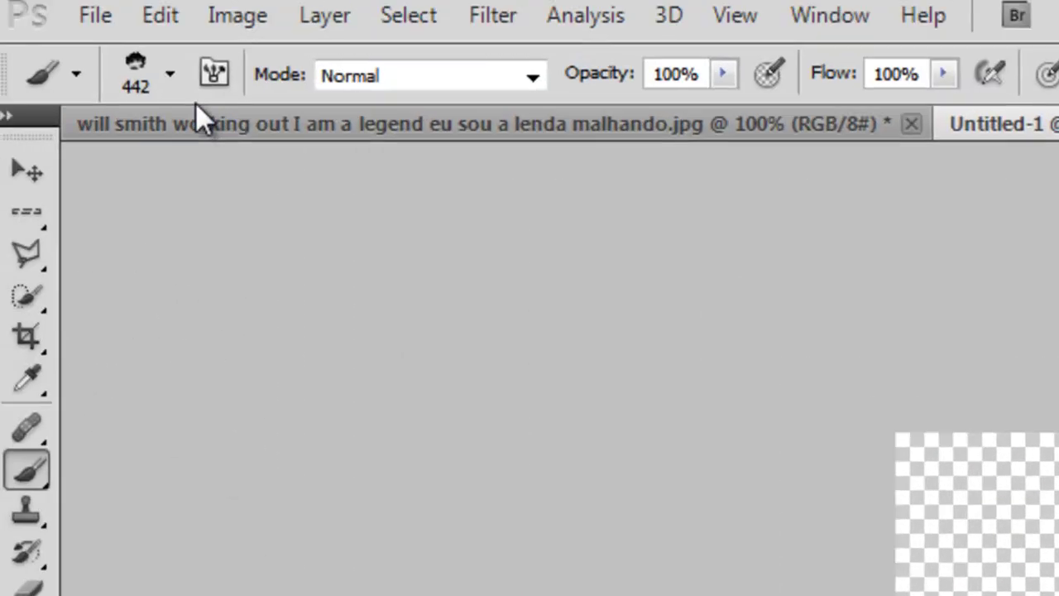
- Enlarge the cloud brush to 391 then 411 px and stamp clouds on the left arm and torso
click(201, 101)
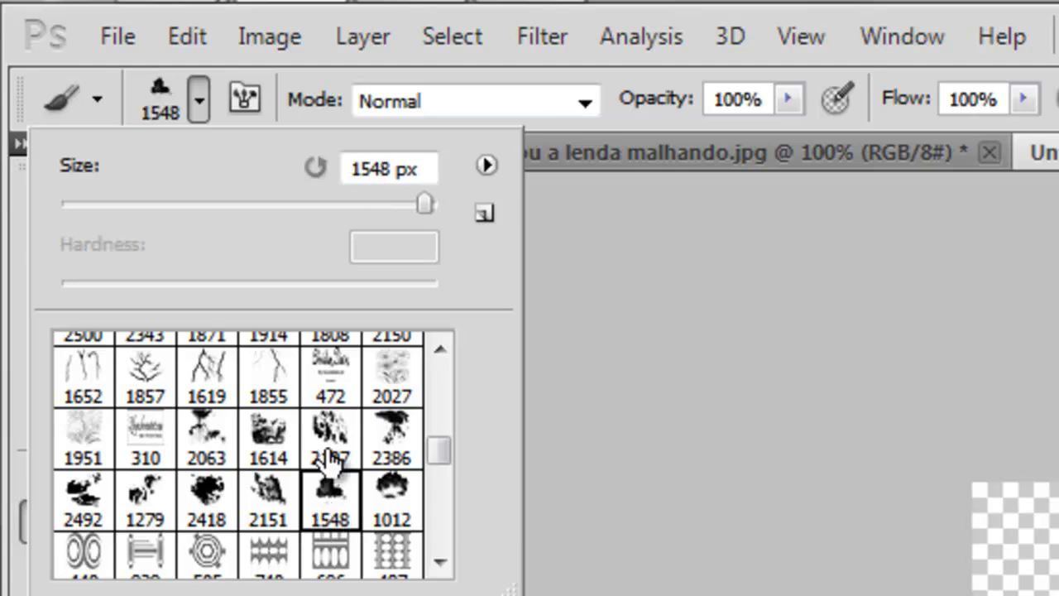
drag(361, 209, 378, 206)
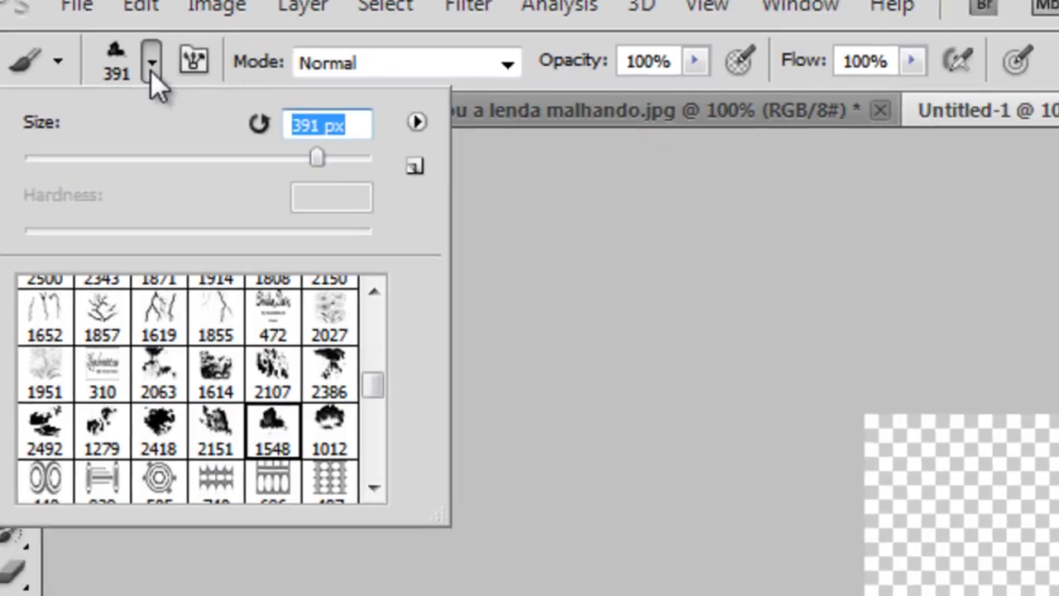
click(198, 101)
click(306, 443)
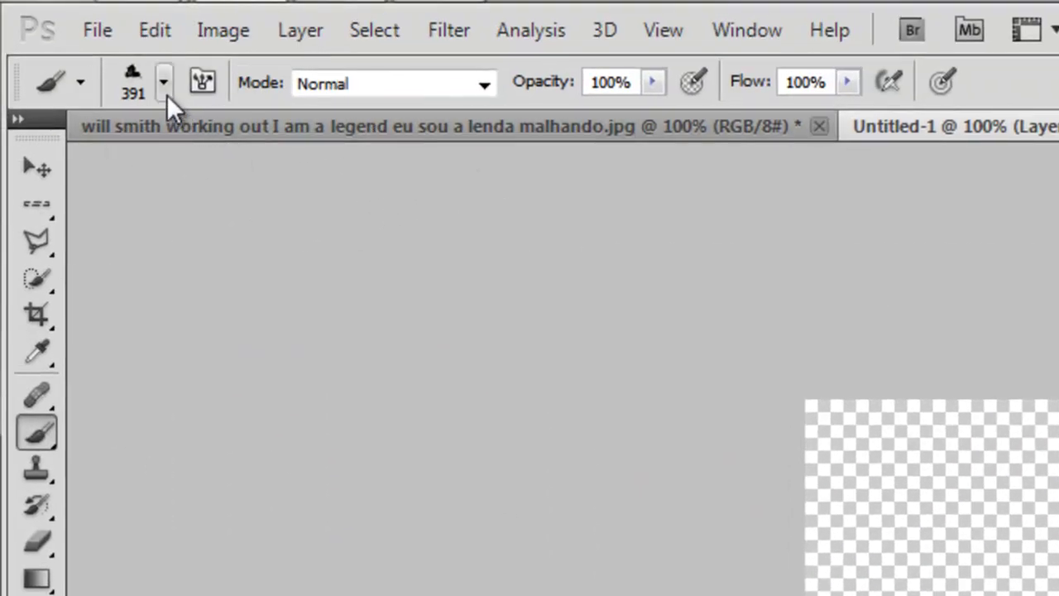
click(83, 21)
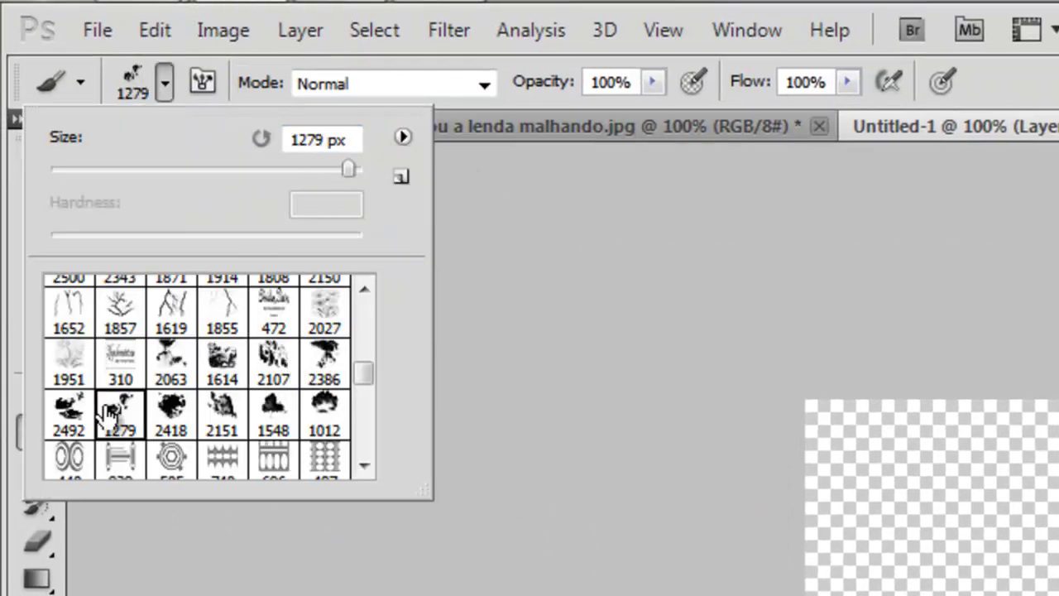
drag(296, 163, 317, 162)
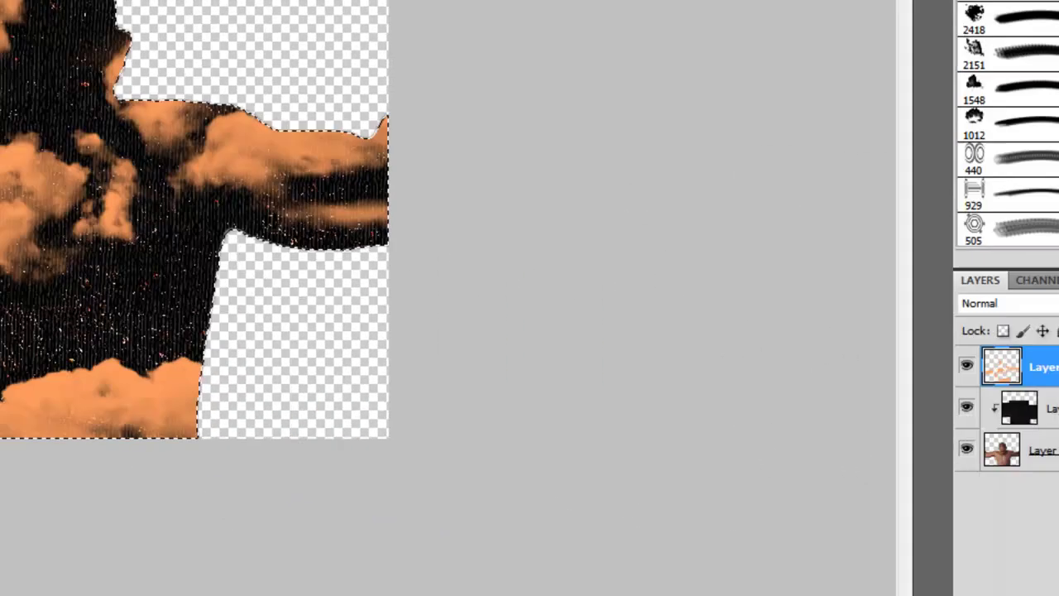
click(1058, 447)
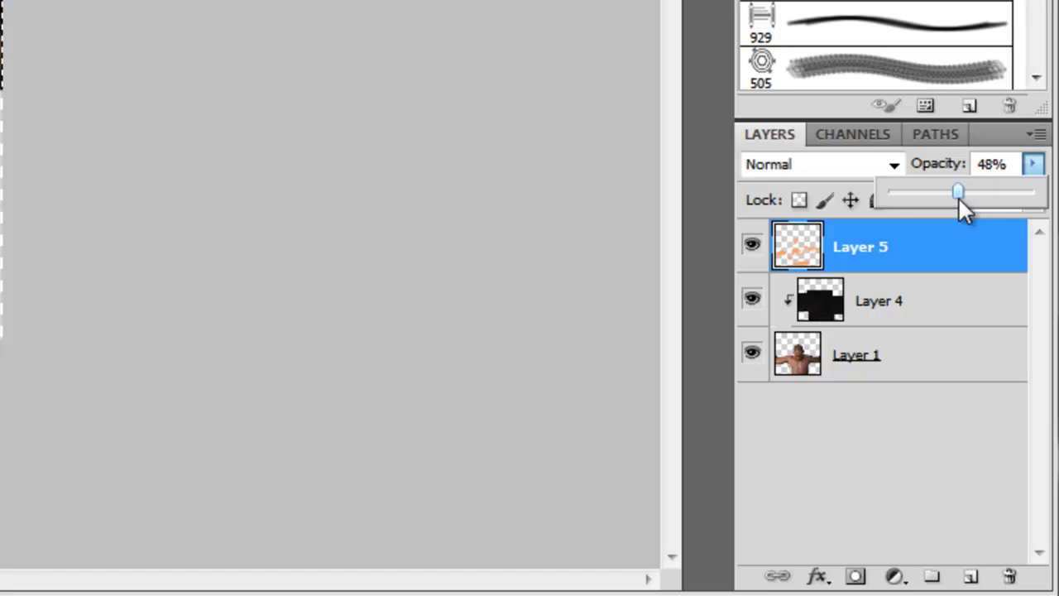
- Drag Layer 5's opacity down to about 45% so the clouds blend with the texture
drag(958, 197, 954, 196)
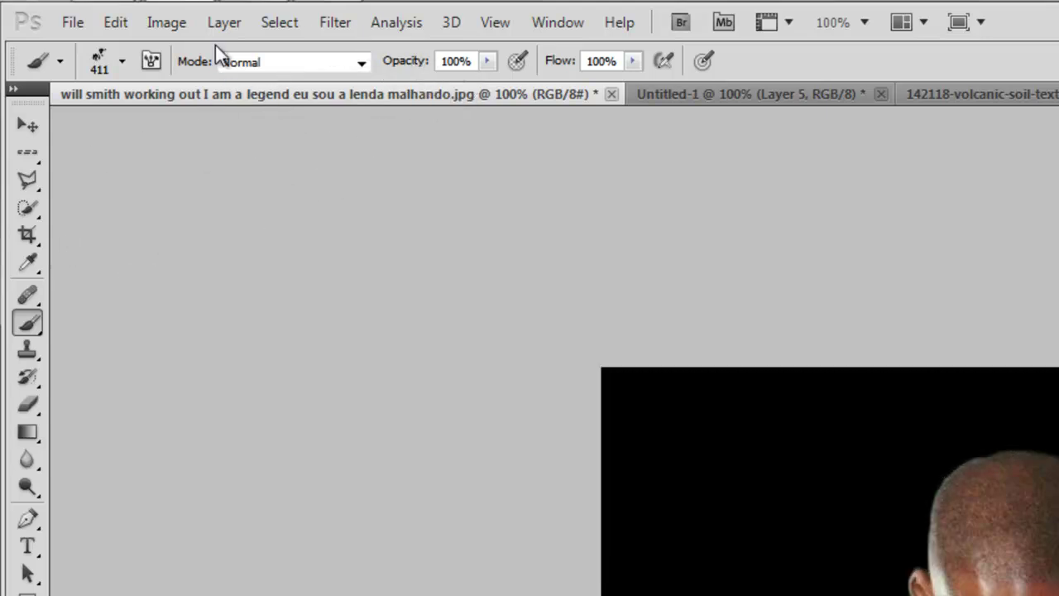
- Apply the Black & White adjustment to the original workout photo
click(184, 25)
mouse_move(213, 85)
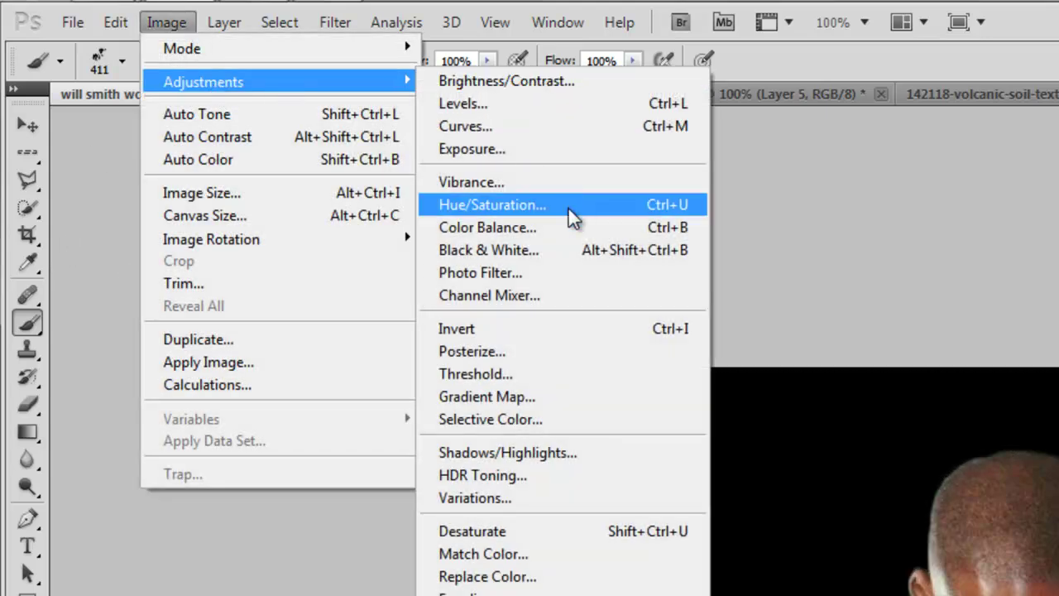
click(526, 256)
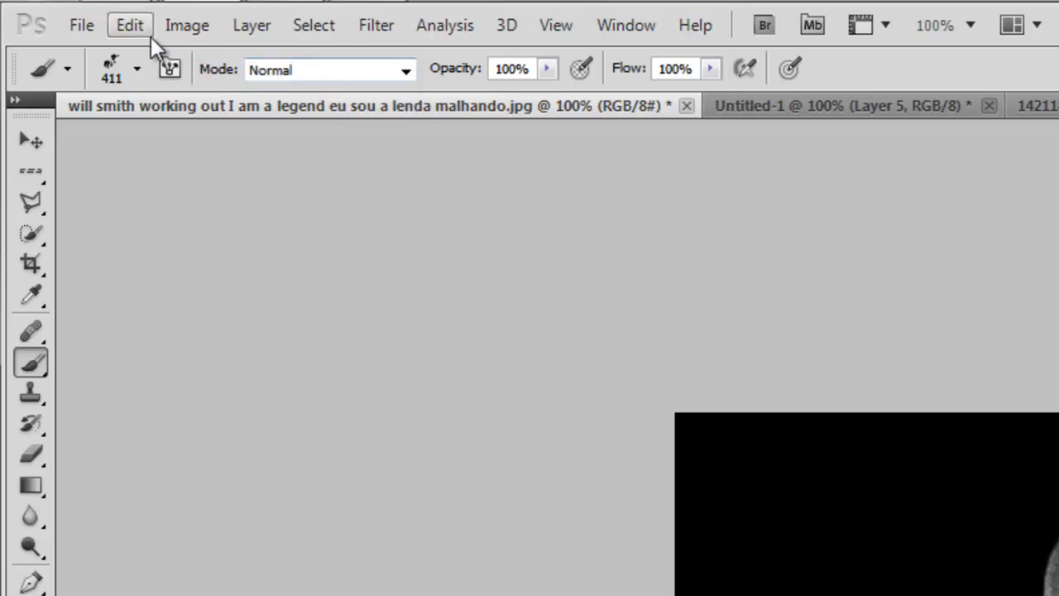
- Apply Levels to the photo with black input 45 and darker midtones (0.87)
click(194, 27)
mouse_move(253, 91)
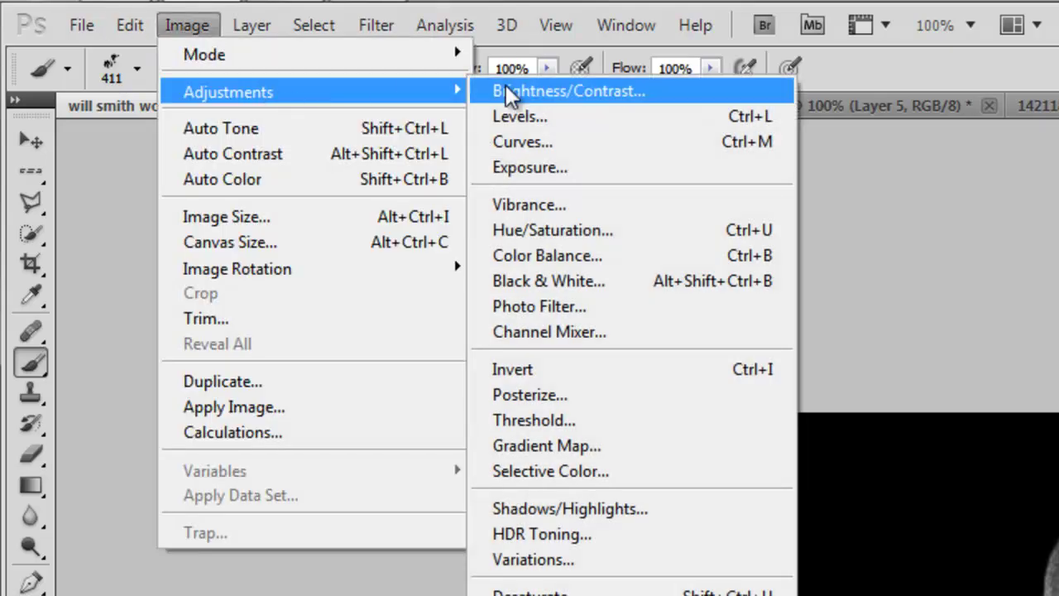
click(563, 118)
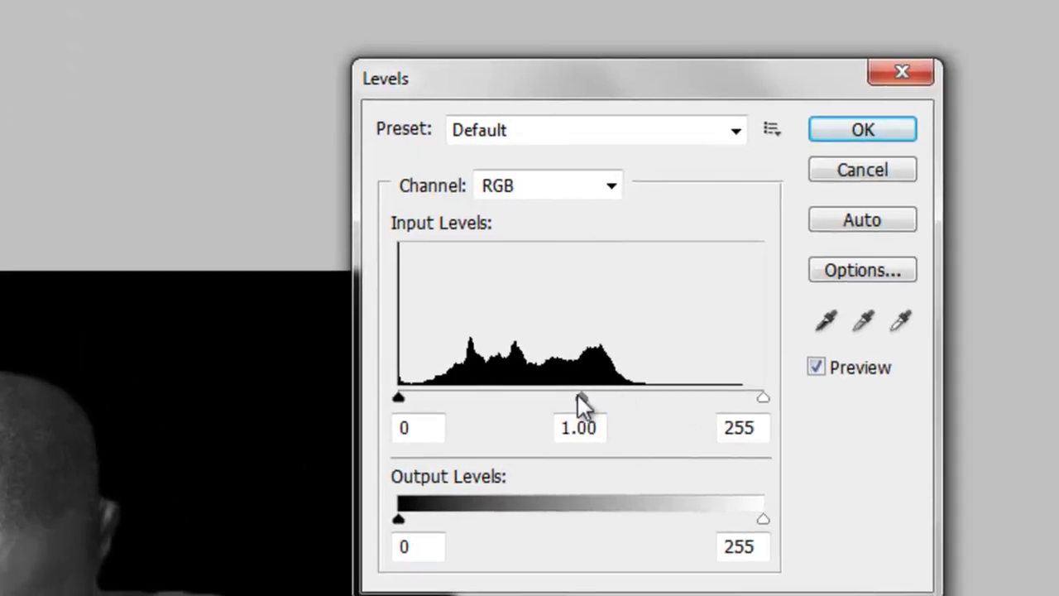
drag(577, 395, 622, 422)
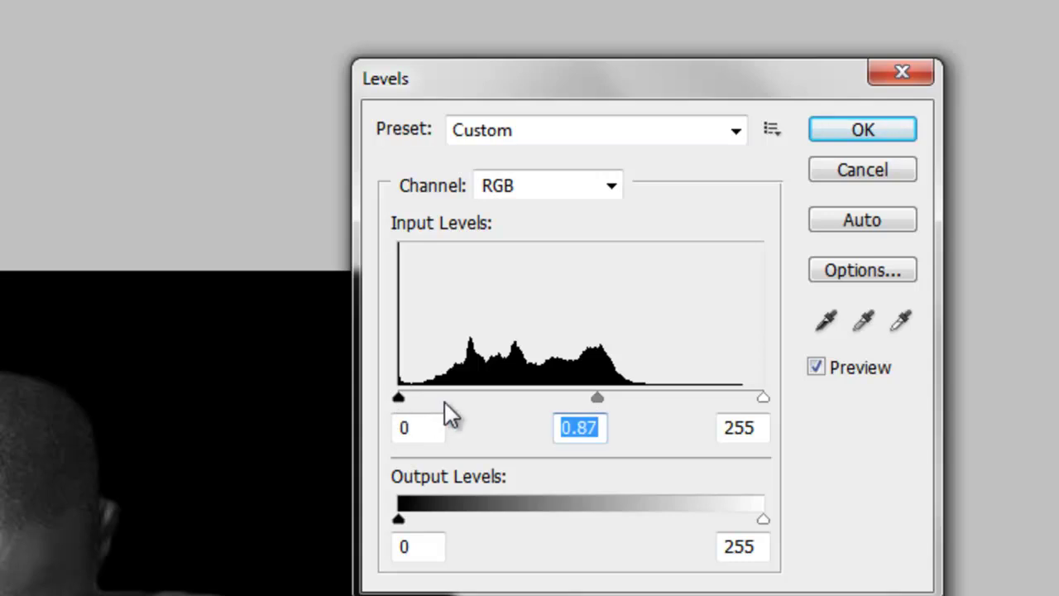
drag(400, 399, 463, 405)
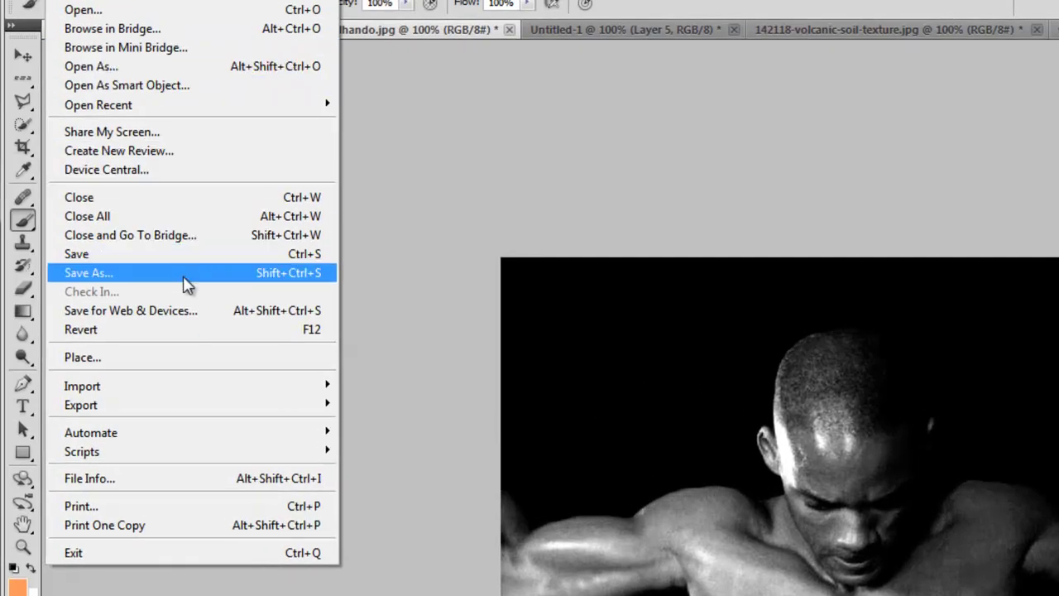
- Save the black-and-white photo with Save As in Photoshop (*.PSD;*.PDD) format
click(186, 284)
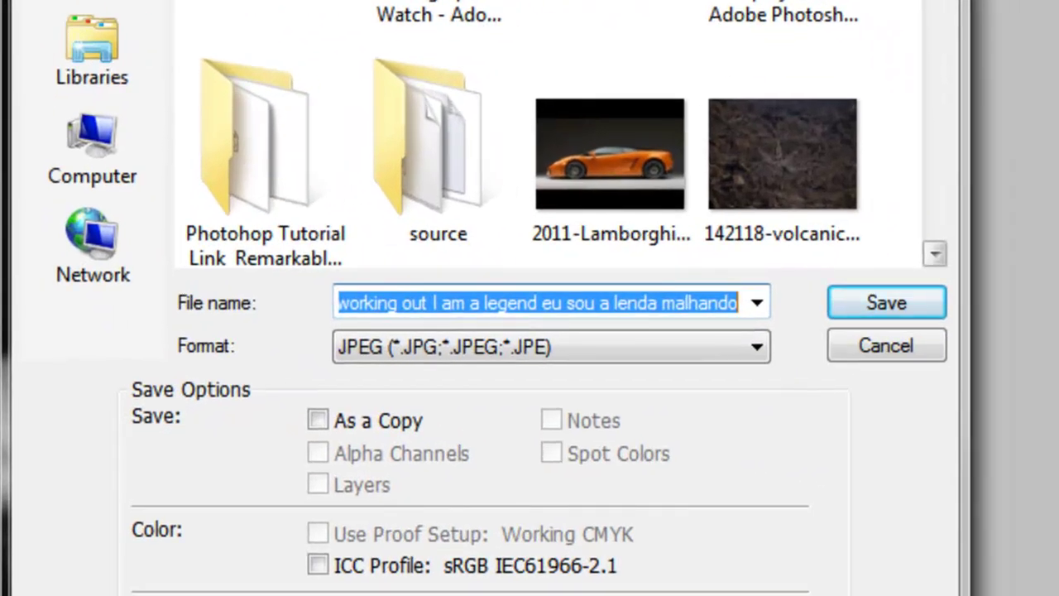
scroll(546, 140, down, 5)
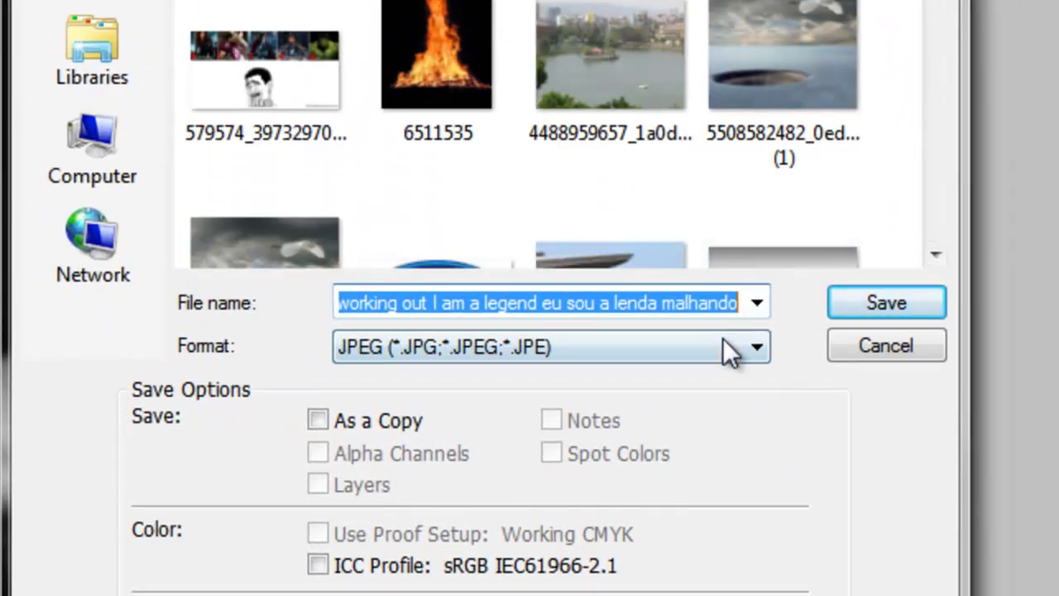
click(722, 338)
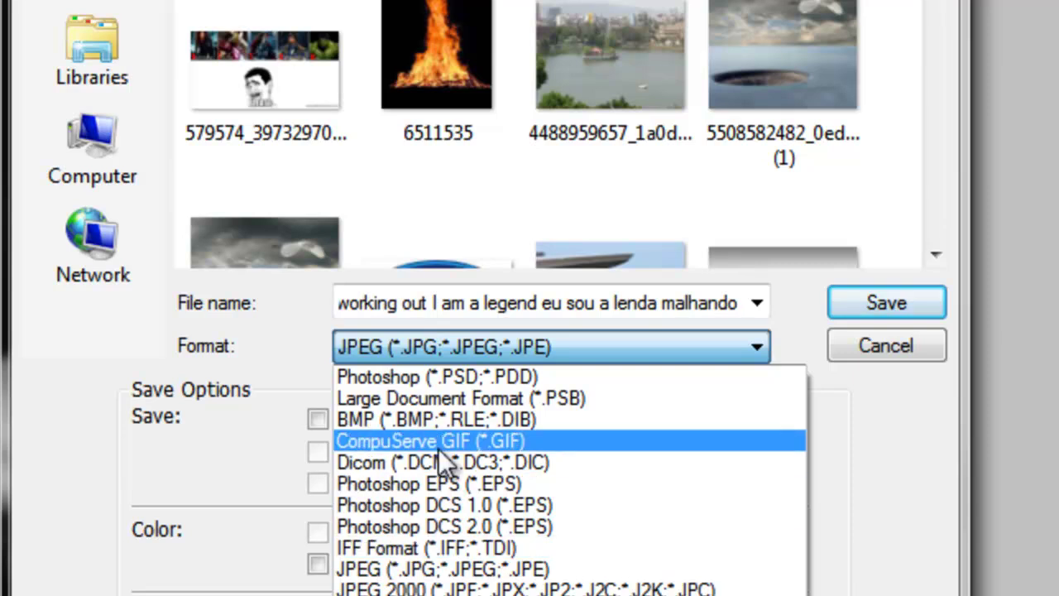
click(493, 381)
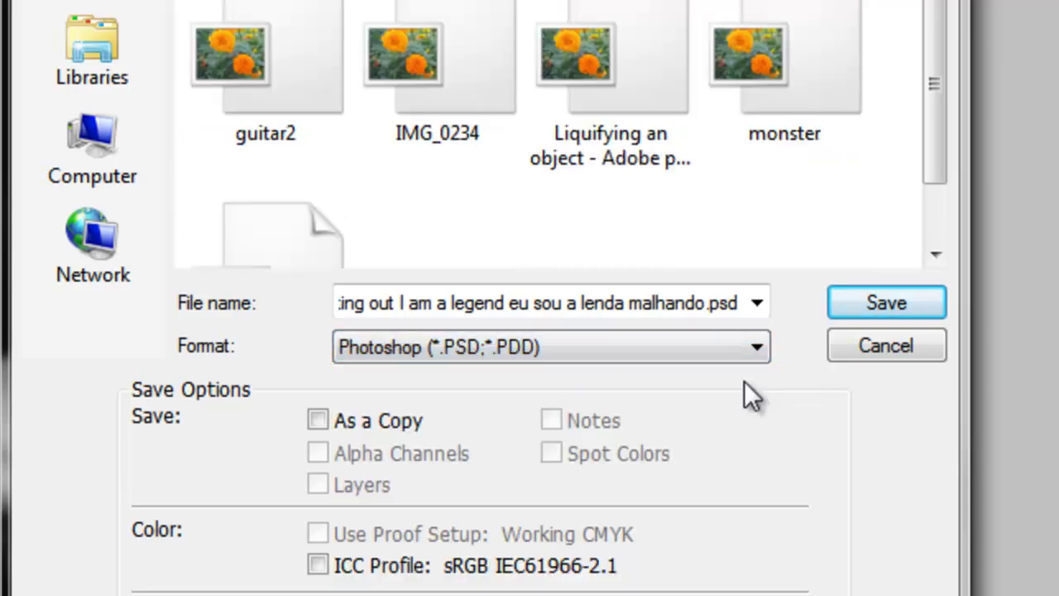
click(866, 310)
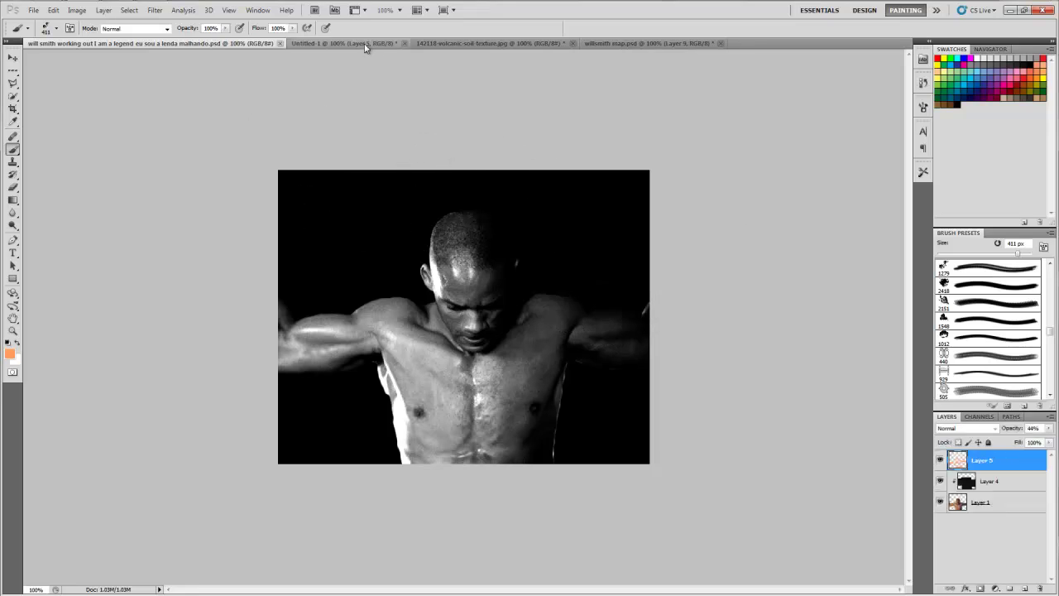
- In Untitled-1, apply Displace (scale 10/10) to Layer 4 using the saved black-and-white PSD as map
click(366, 43)
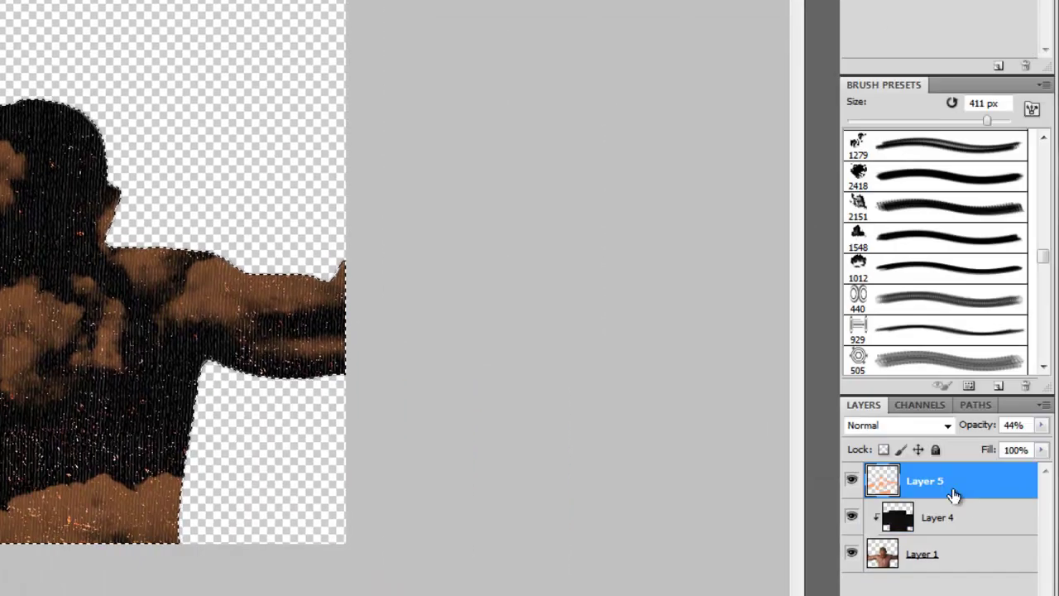
click(984, 512)
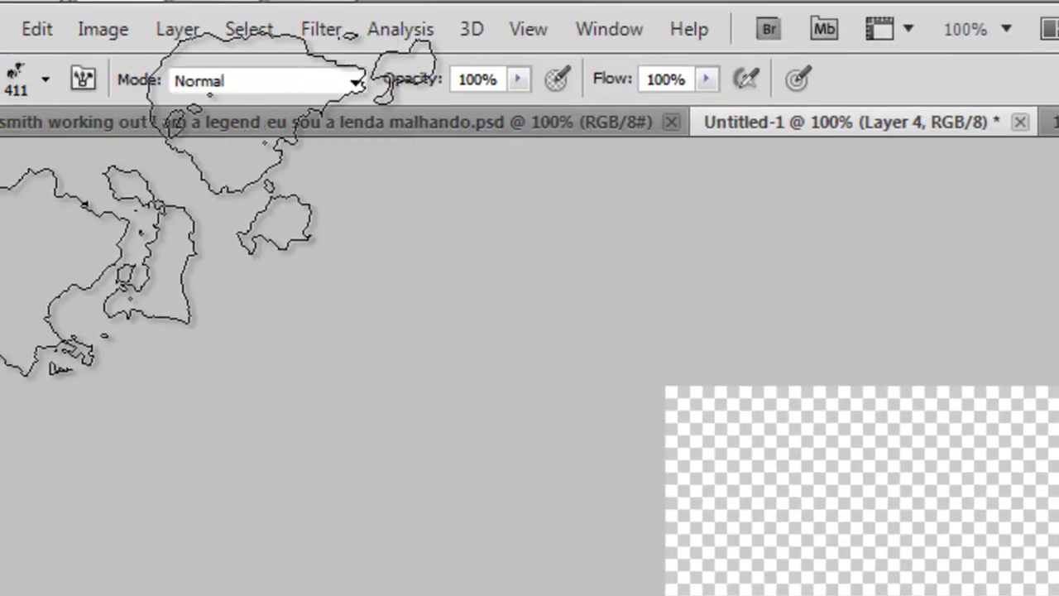
click(307, 37)
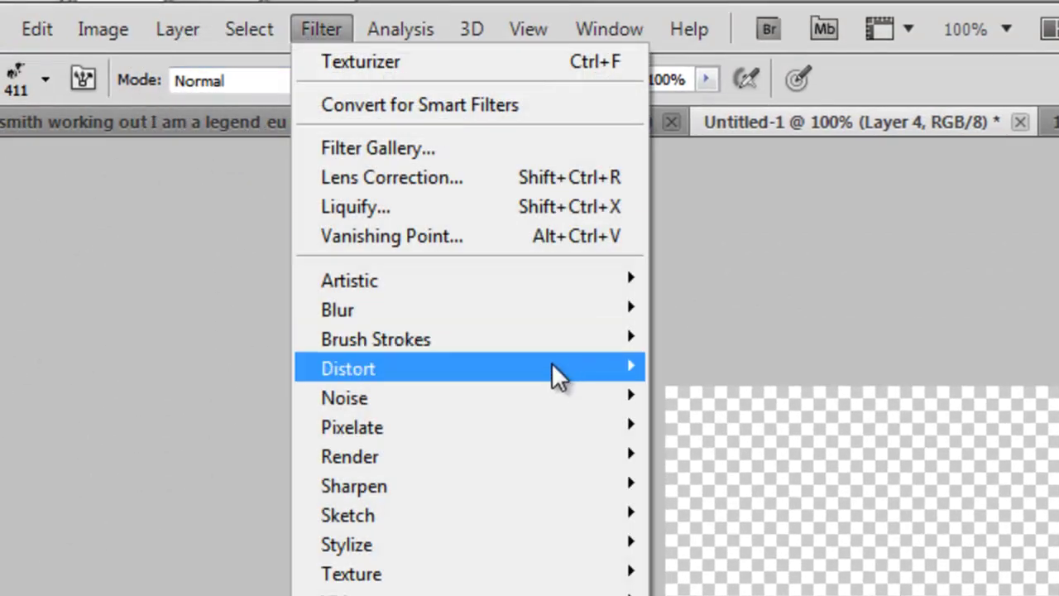
click(785, 394)
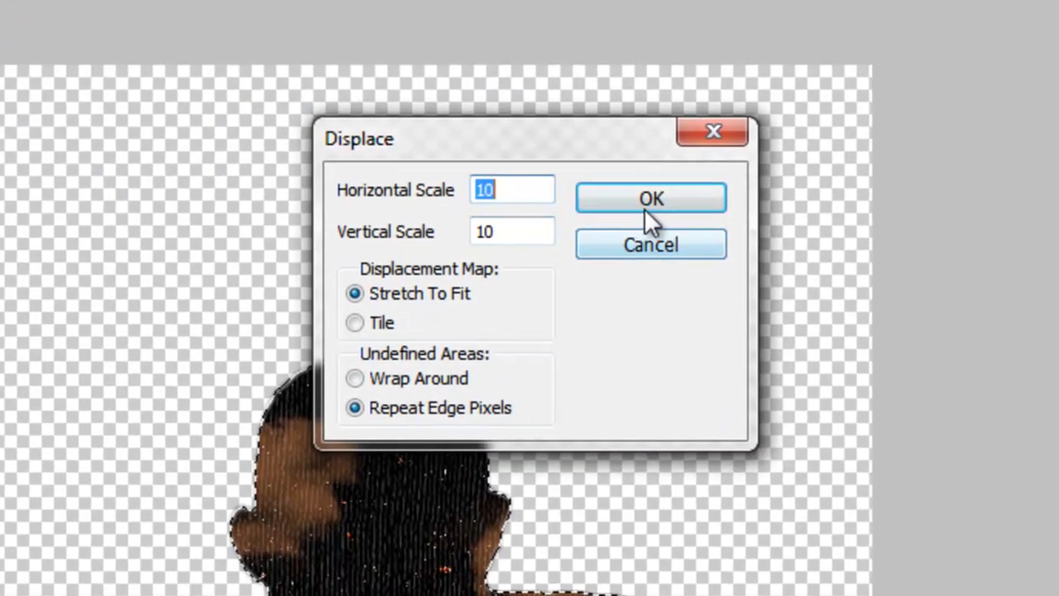
click(753, 235)
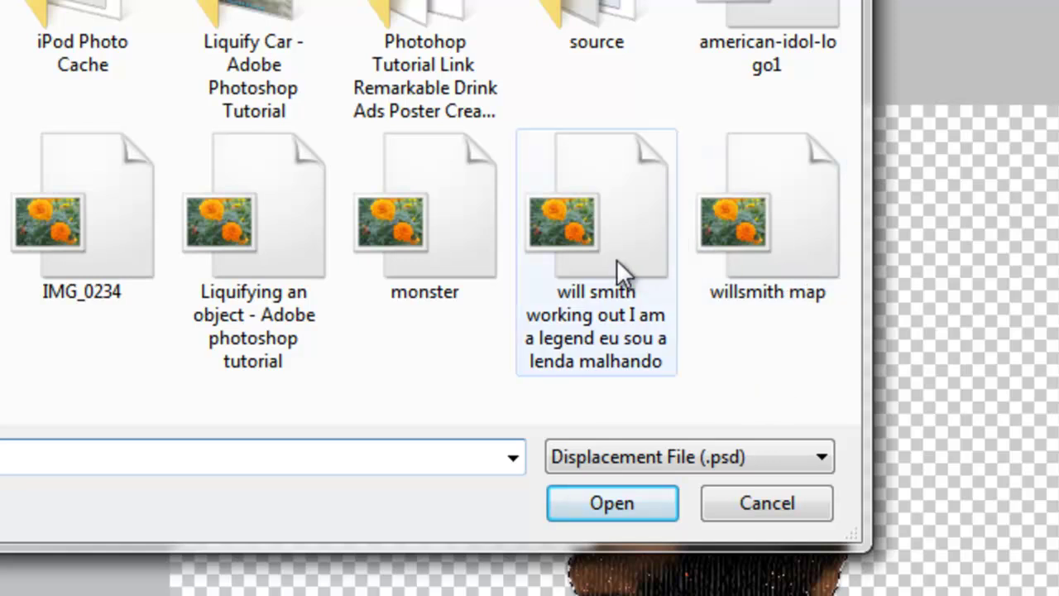
click(602, 286)
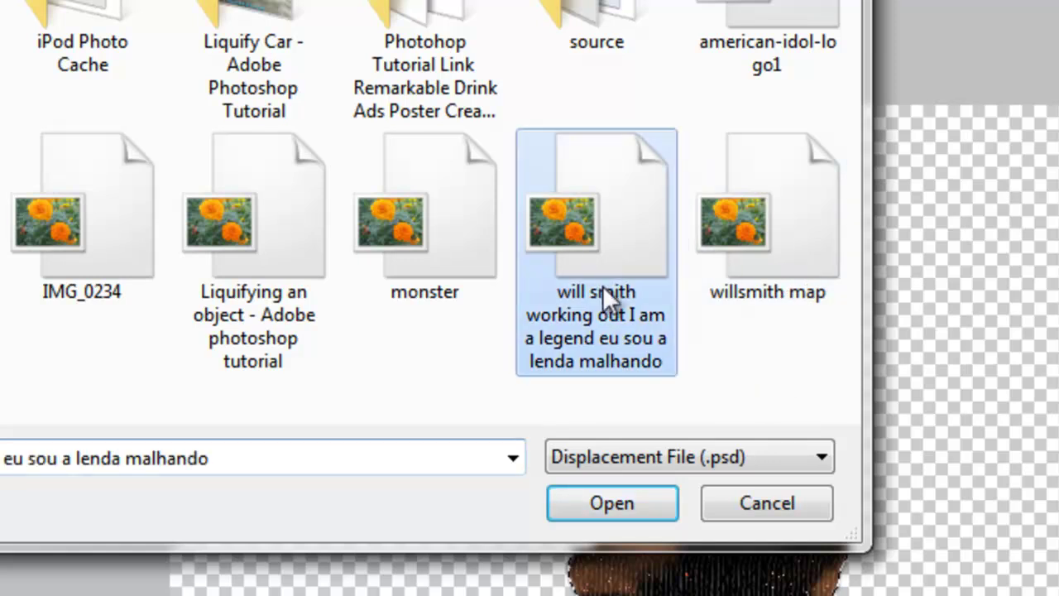
click(629, 501)
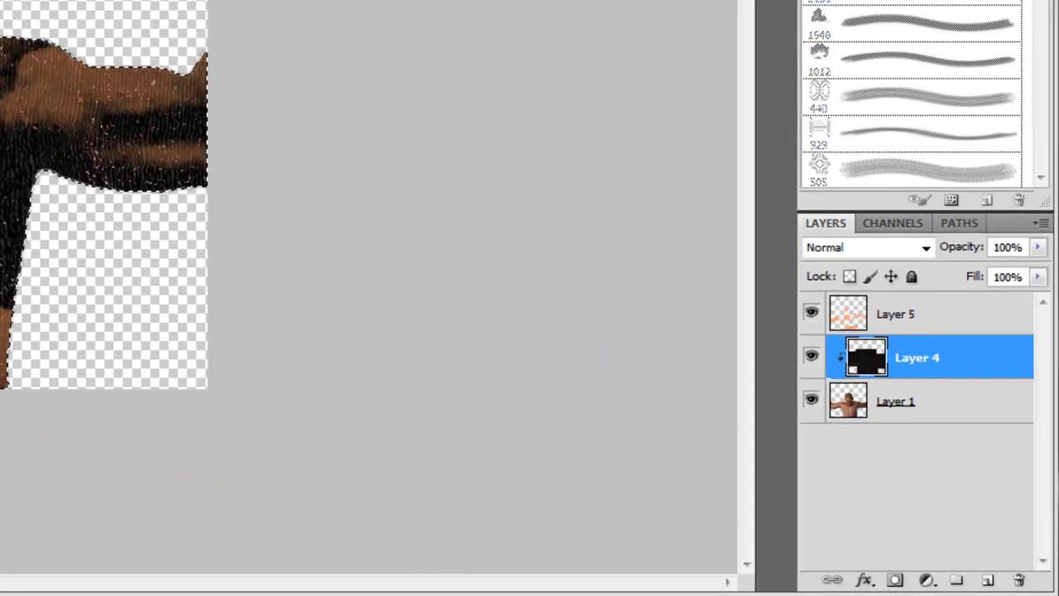
- Add a new Layer 6 above Layer 1 and move it to the bottom of the stack
click(928, 402)
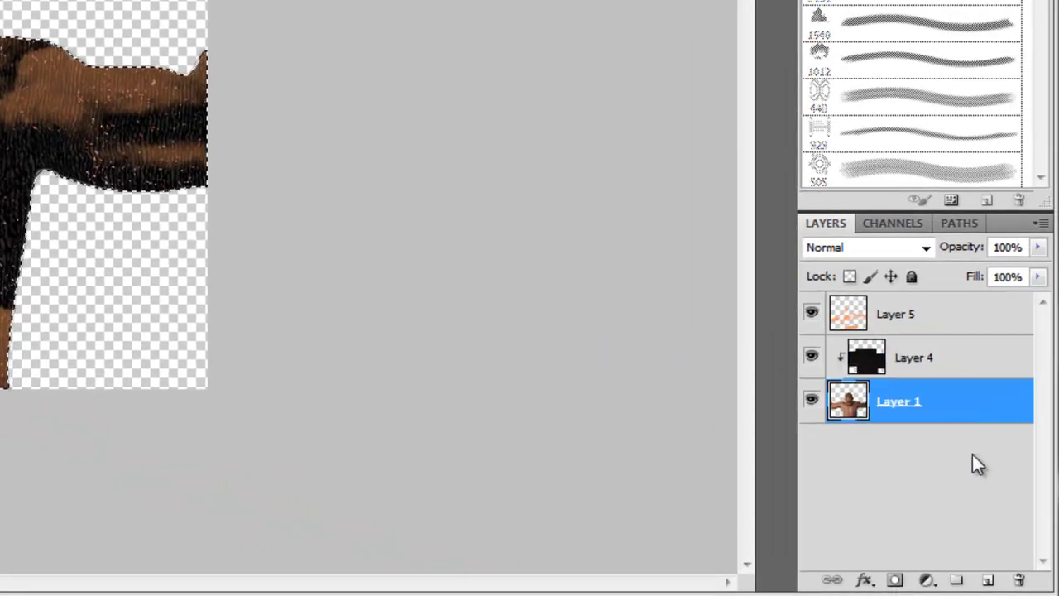
click(986, 580)
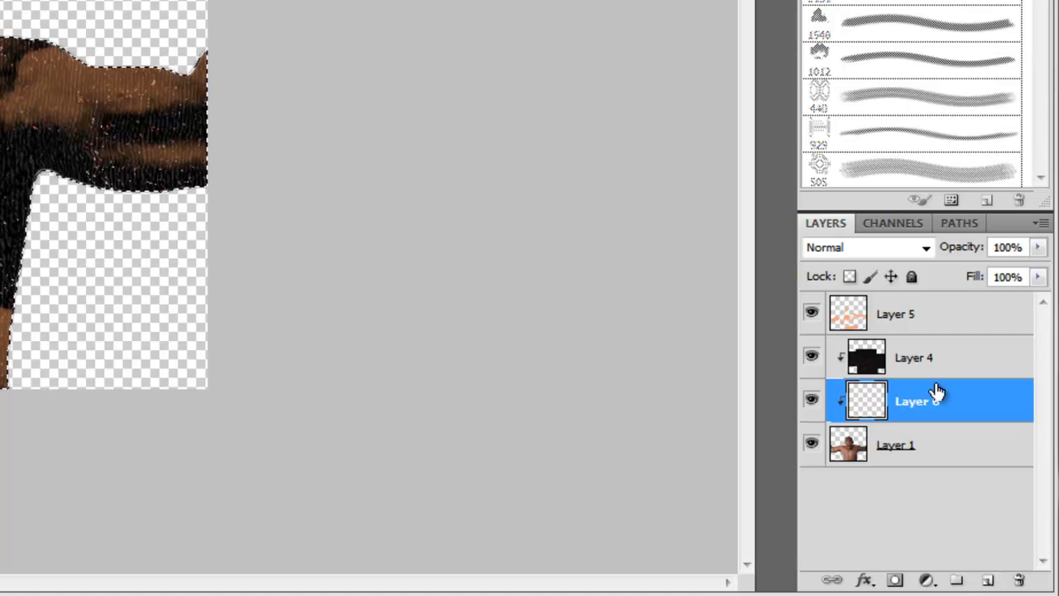
drag(950, 414, 957, 461)
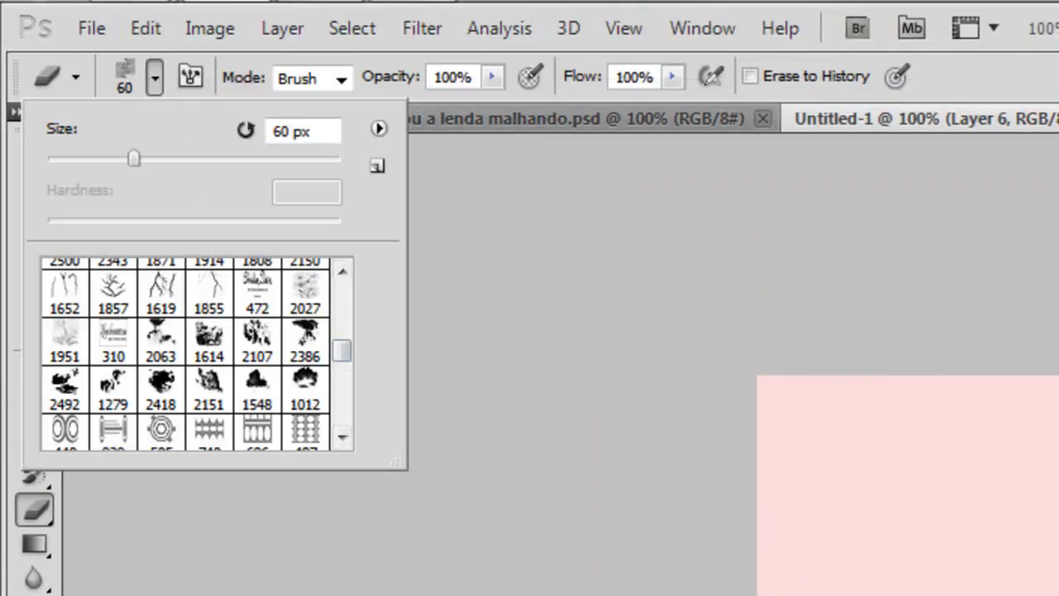
- Choose the 60 px hard round brush for the Eraser from the brush preset picker
key(Escape)
click(153, 76)
drag(343, 352, 344, 326)
scroll(341, 313, up, 3)
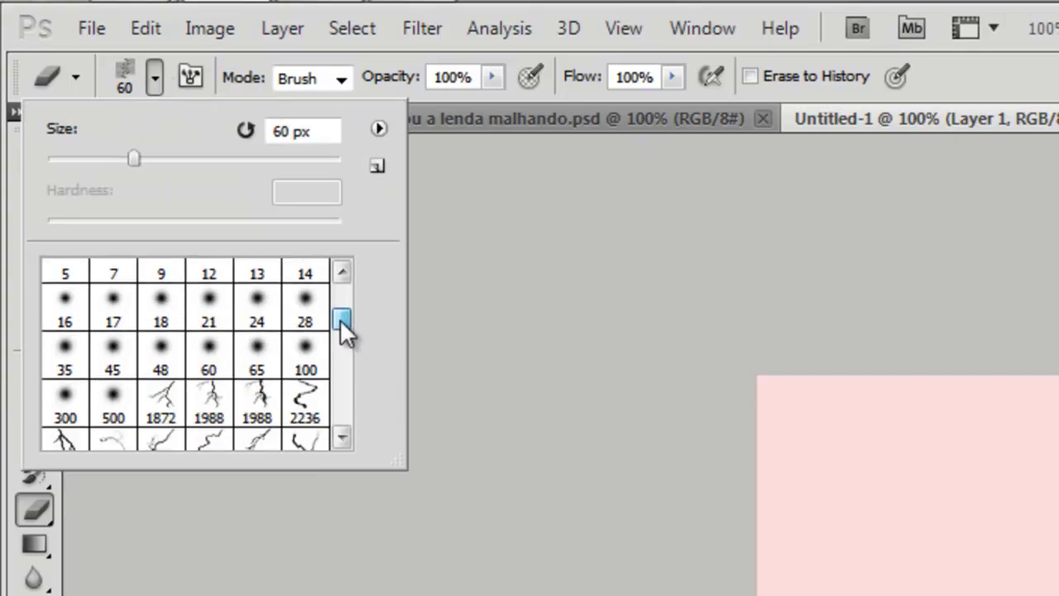
click(113, 294)
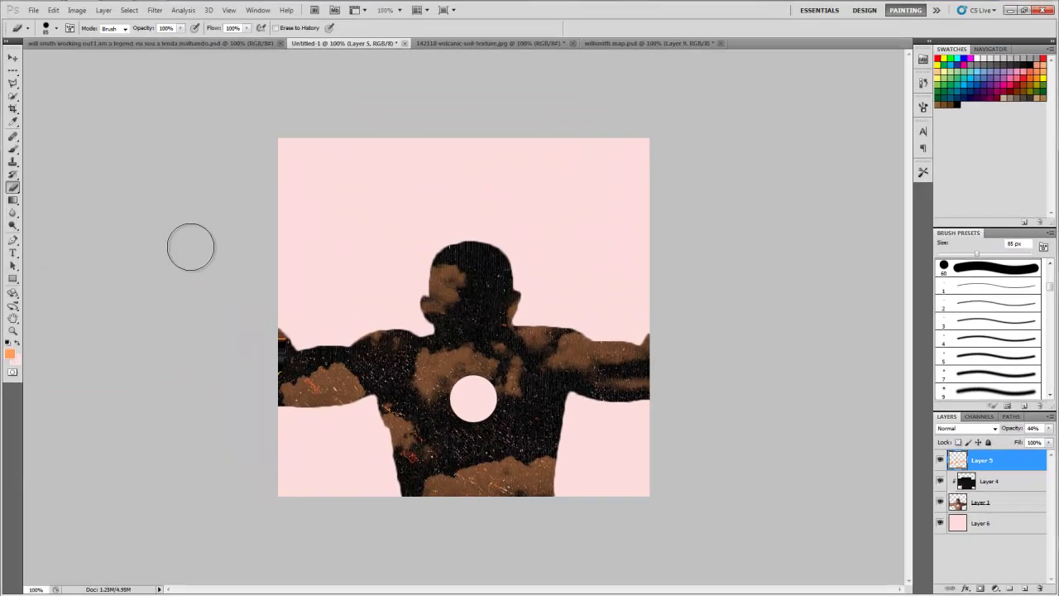
- Select Layer 4 and start a Horizontal Type text block near the top of the cover
key(alt+bracketleft)
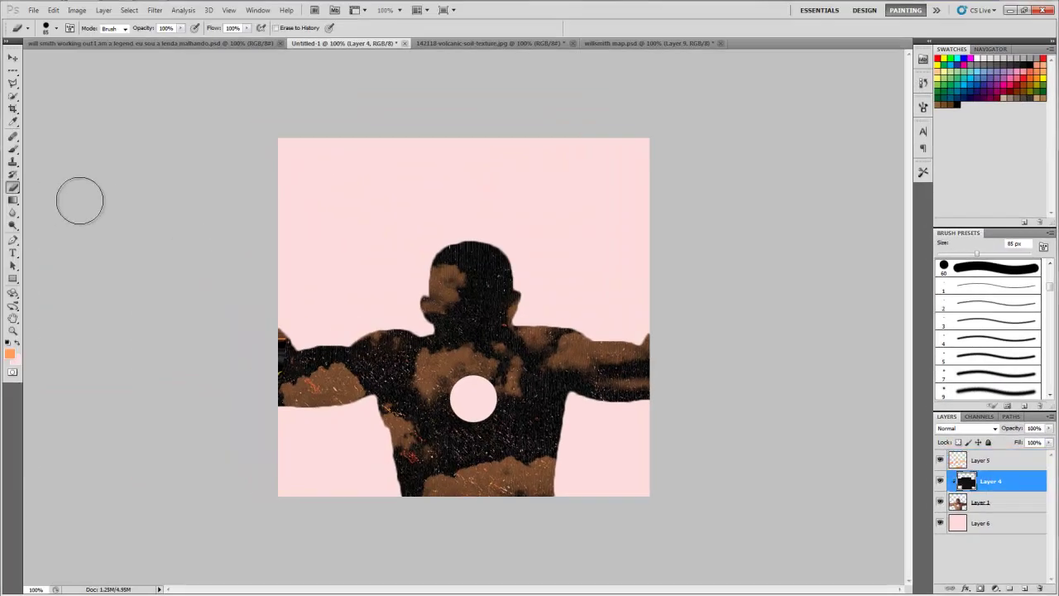
click(13, 253)
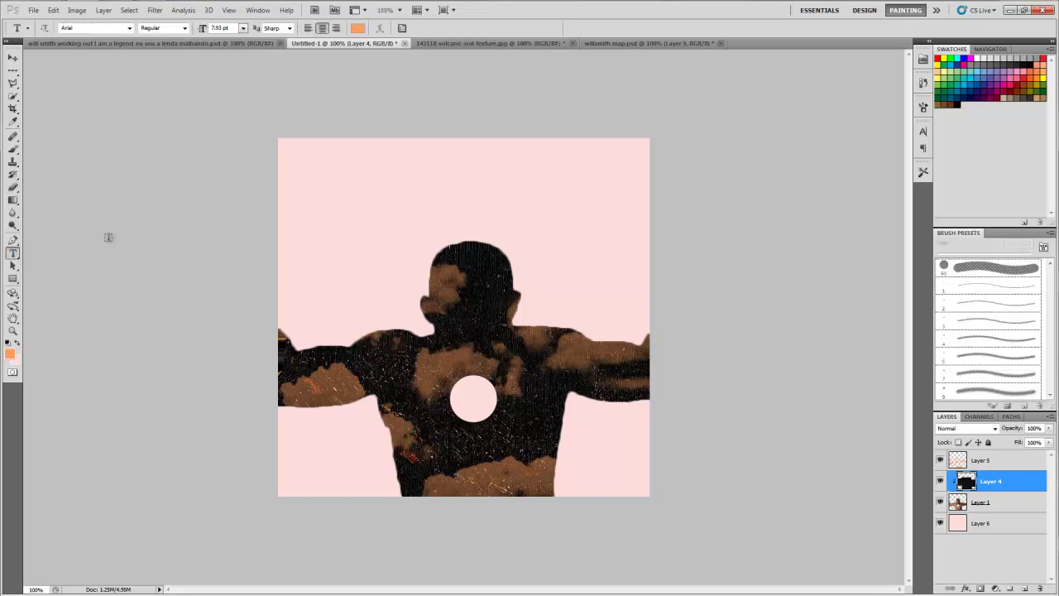
click(307, 173)
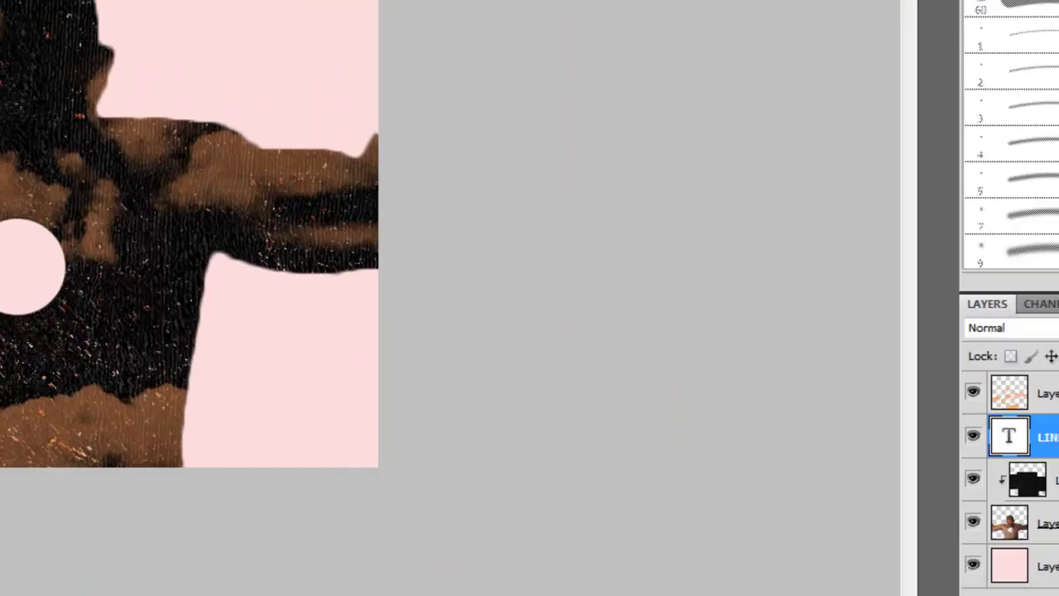
- Lower the LINKIN PARK layer's opacity to about 57%
click(1038, 253)
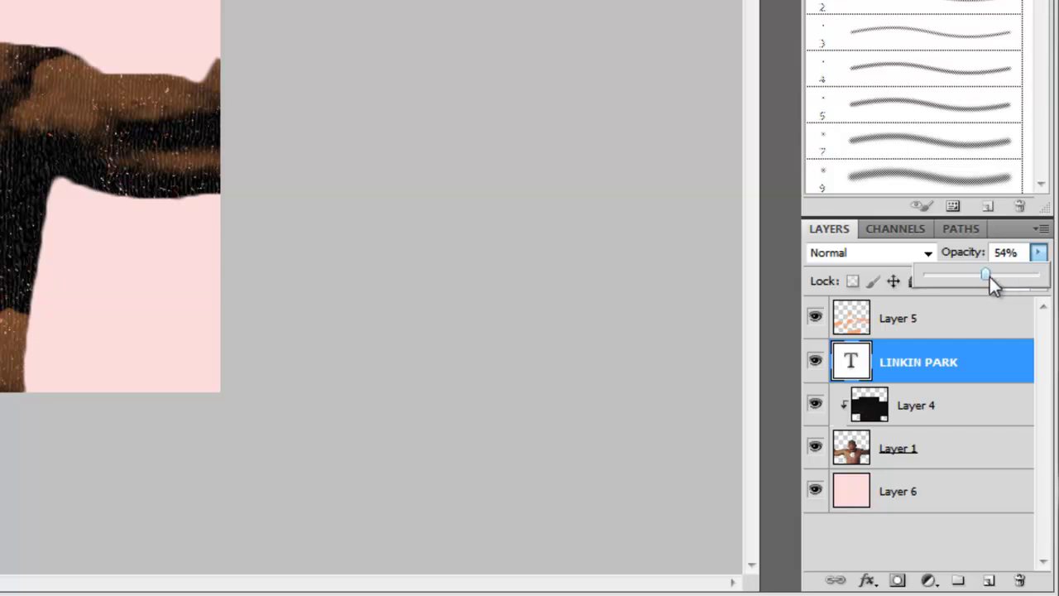
drag(990, 276, 993, 276)
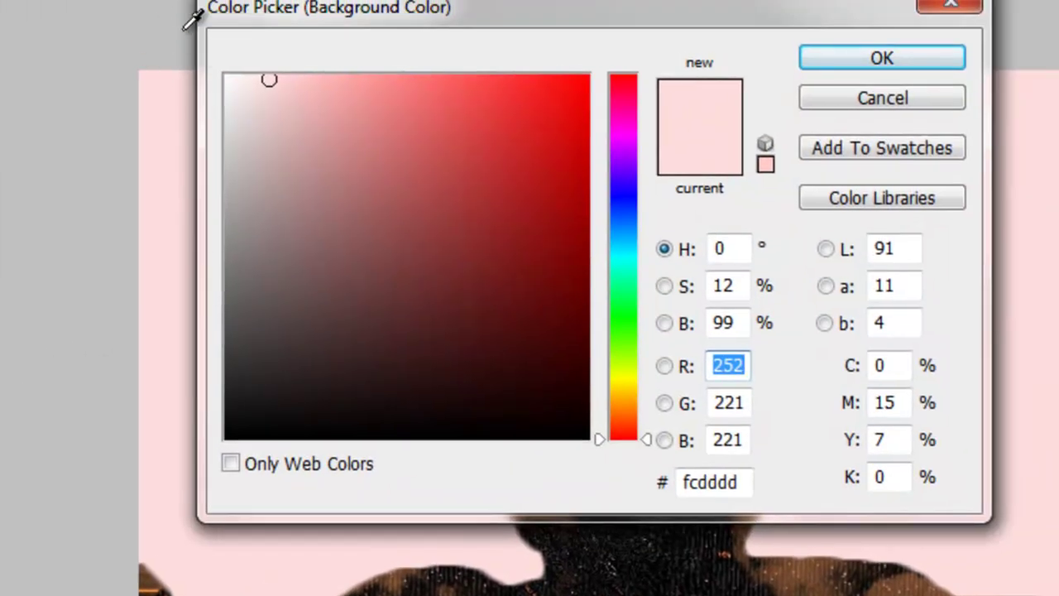
- Pick pure white (ffffff) in the Background Color Picker
drag(267, 111, 226, 76)
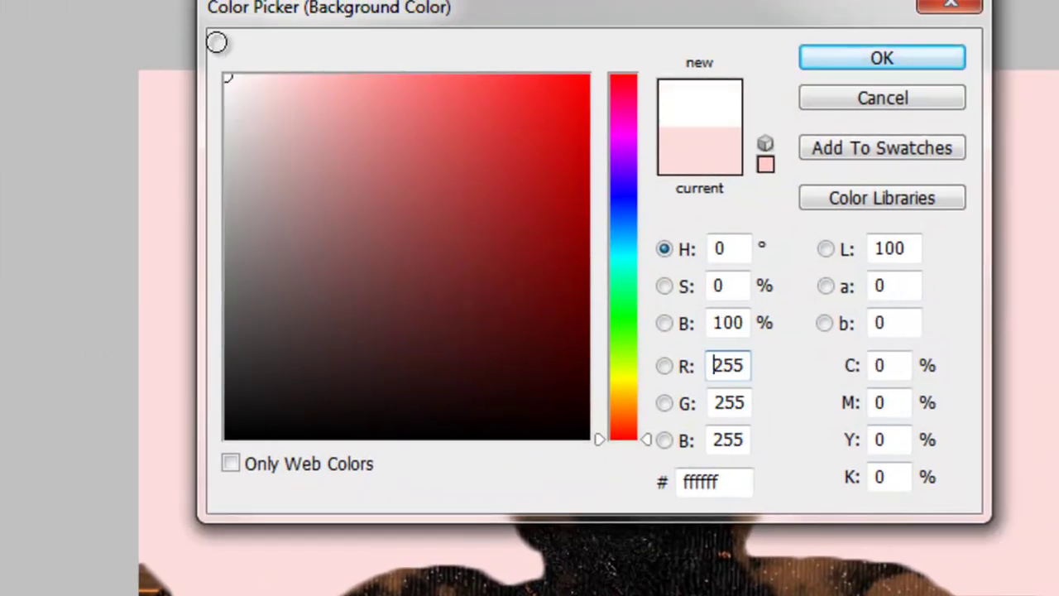